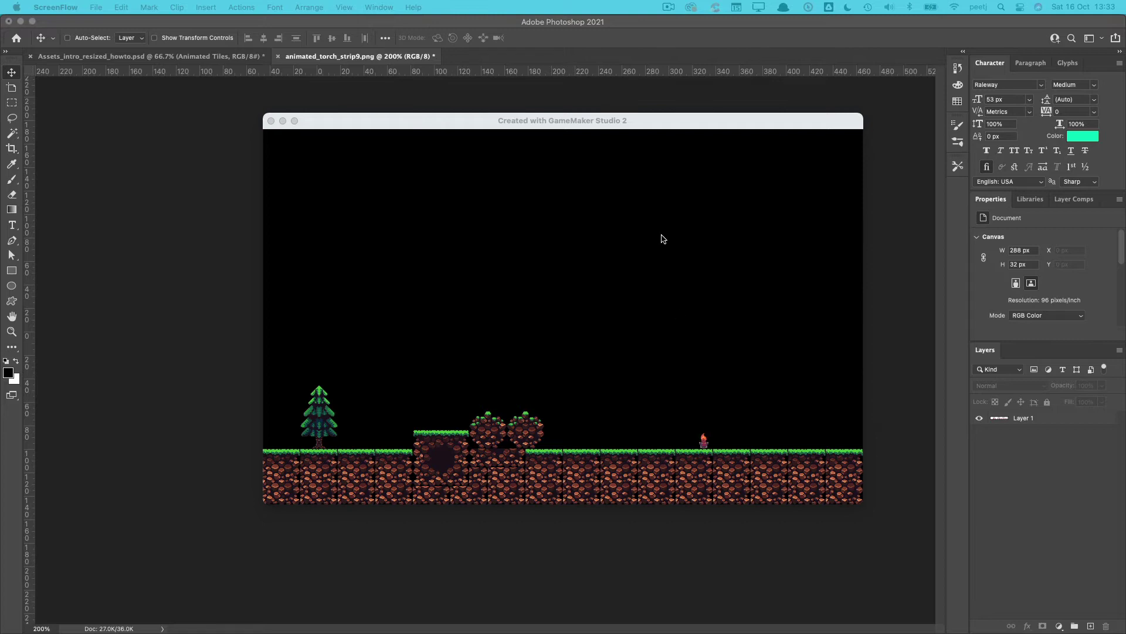
Move the running game window down and back up to reveal the torch strip
mouse_move(607, 123)
mouse_down()
mouse_move(590, 369)
mouse_move(555, 414)
mouse_up()
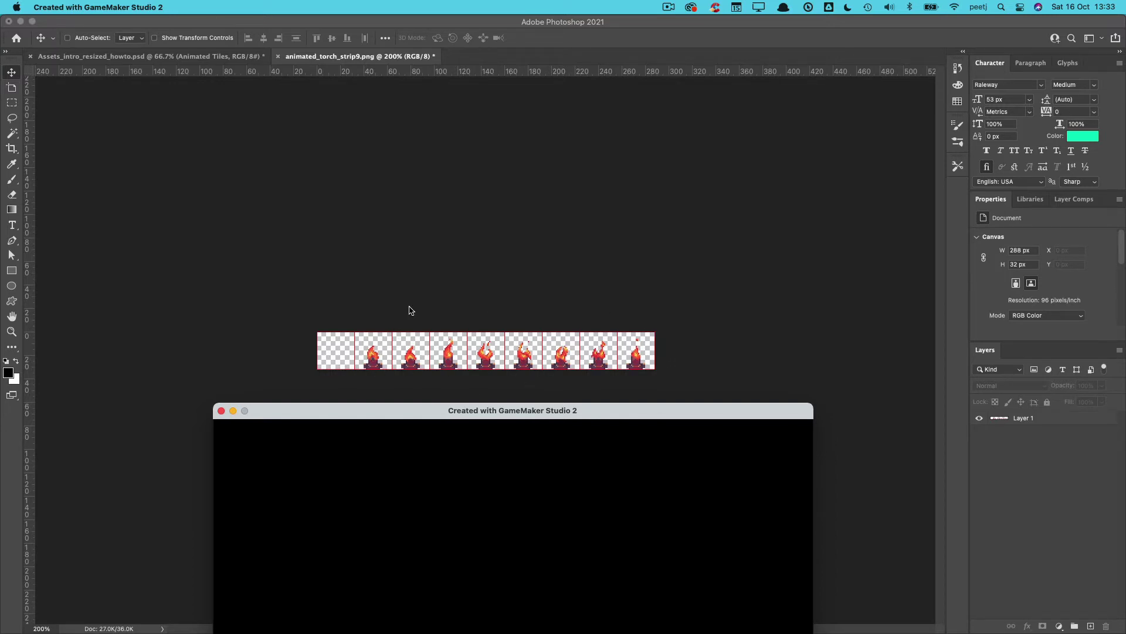
drag(581, 412, 555, 147)
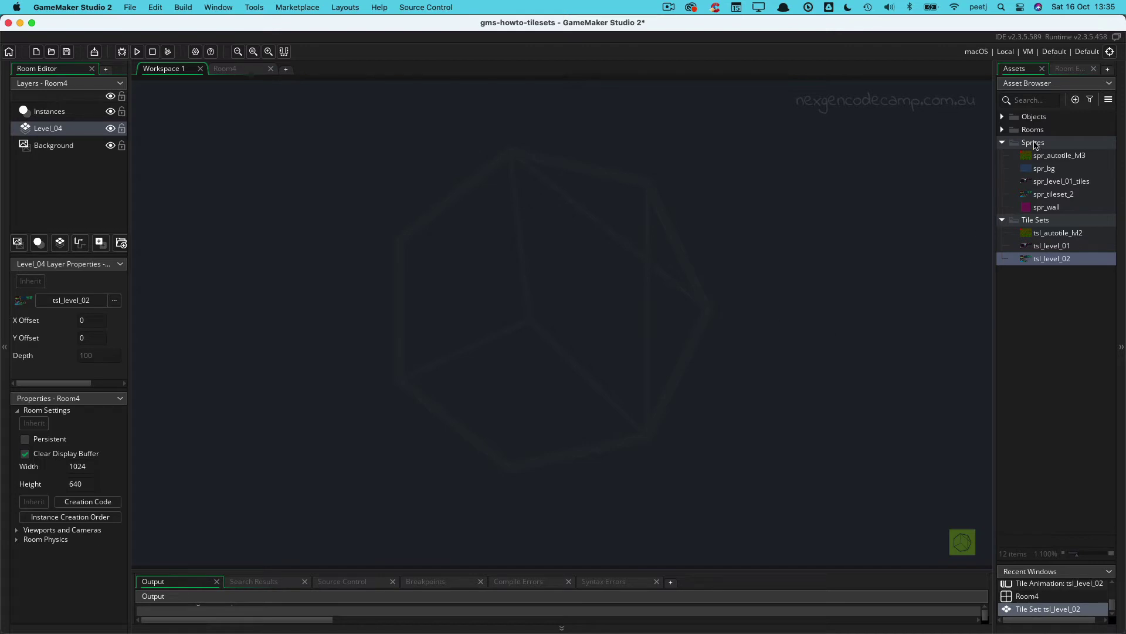
Create a new sprite in the Sprites folder named spr_torch
click(1035, 144)
right_click(1036, 144)
mouse_move(915, 148)
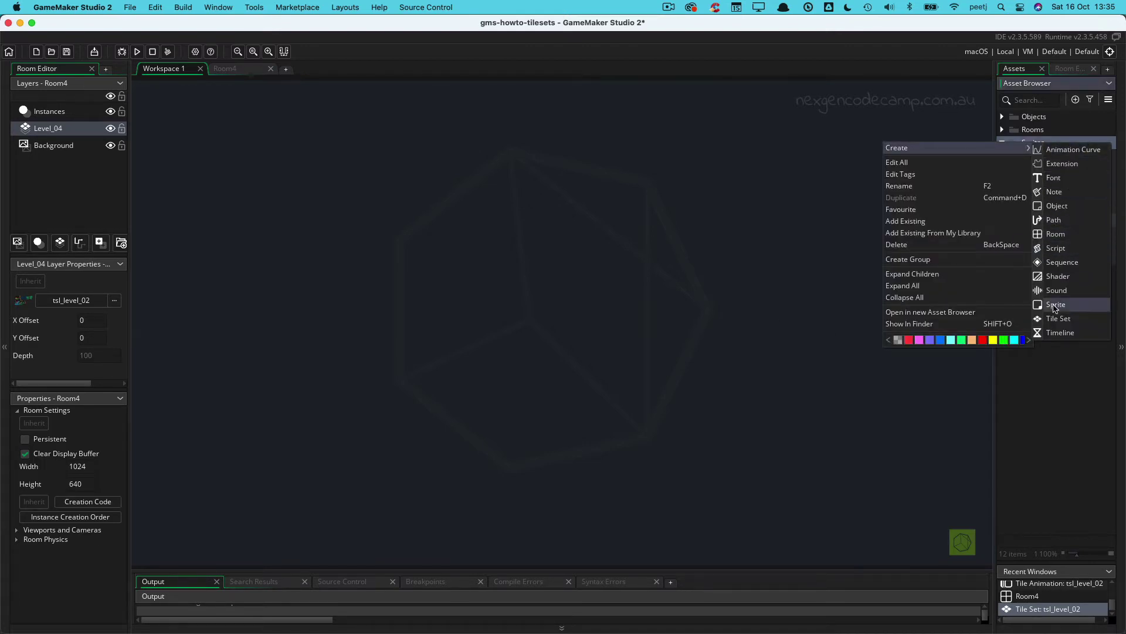
click(1055, 305)
text(spr_t)
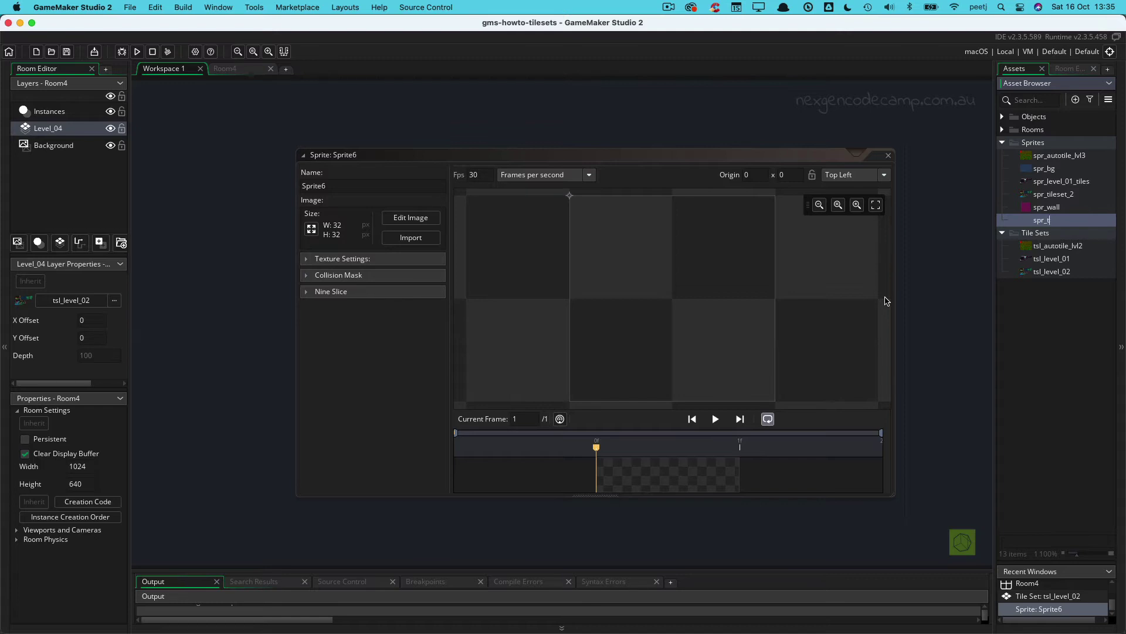
text(orch)
key(Return)
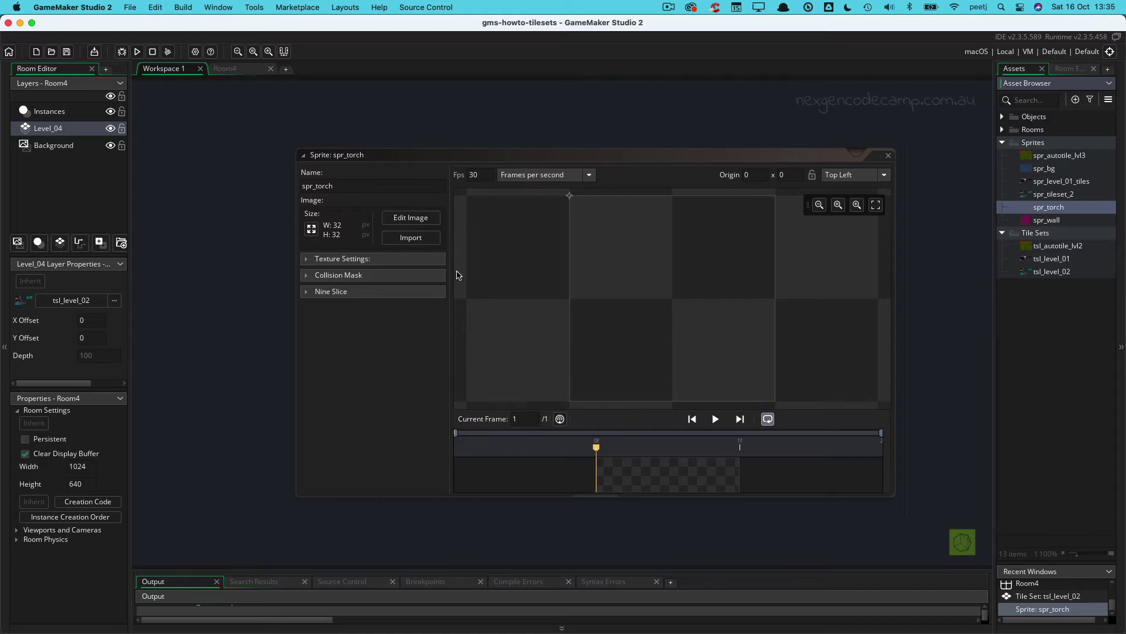
Import the 288×32 animated_torch.png strip into spr_torch
click(409, 240)
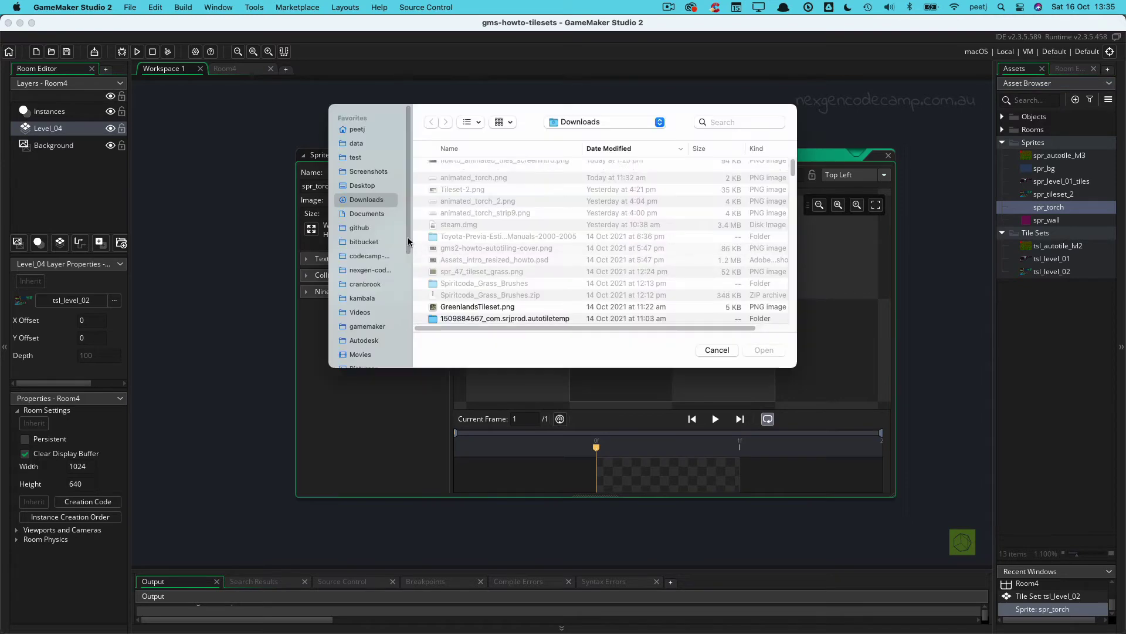
click(484, 179)
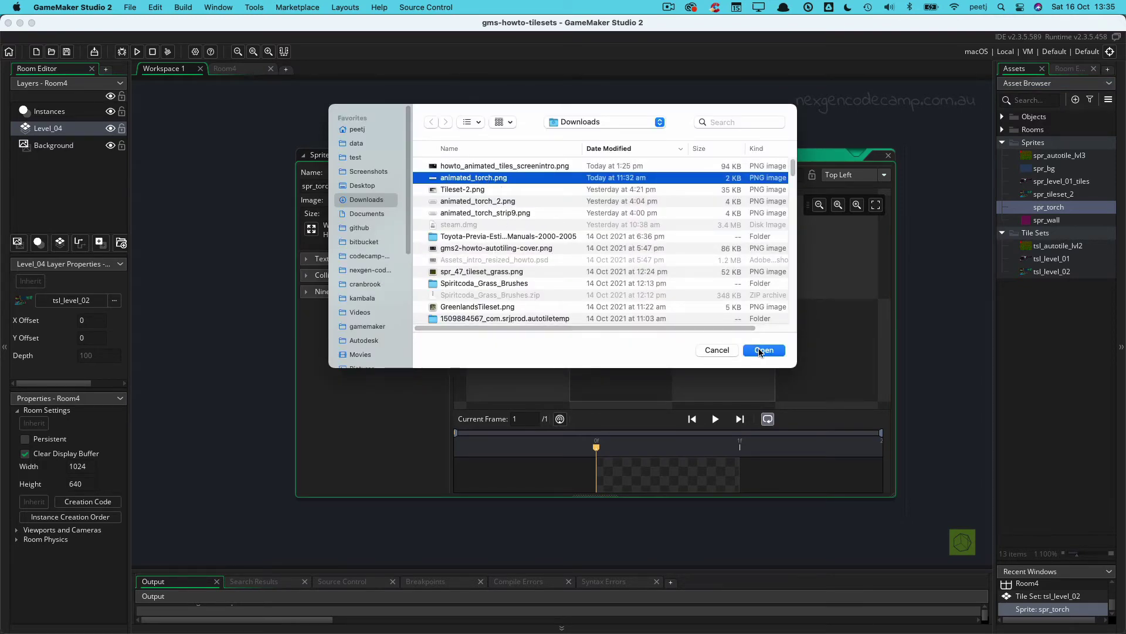
click(761, 351)
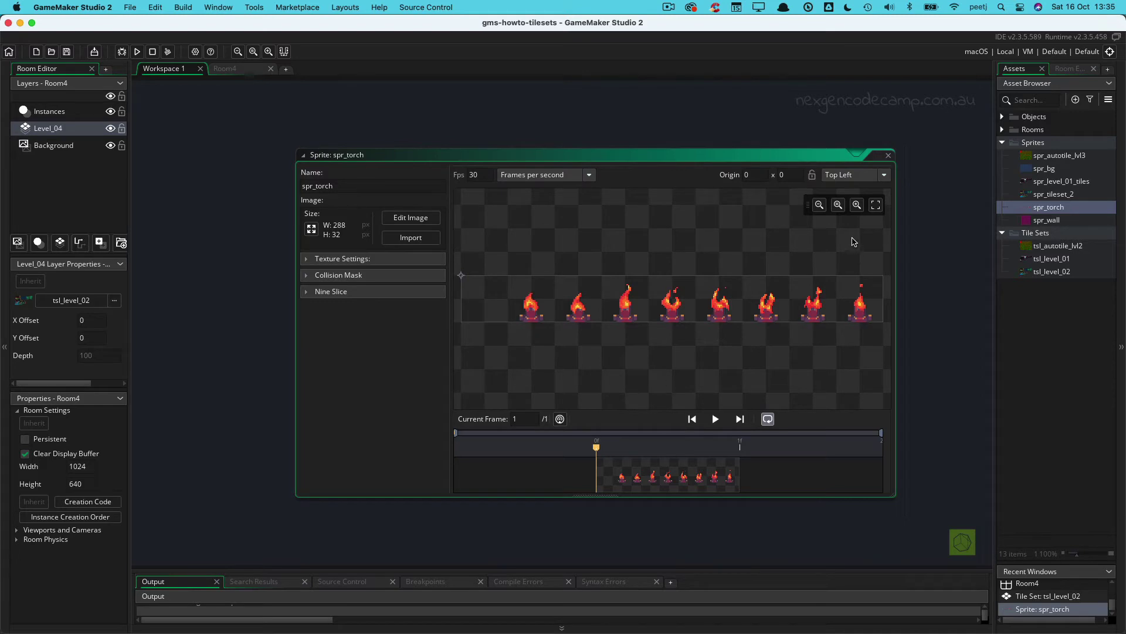
double_click(883, 159)
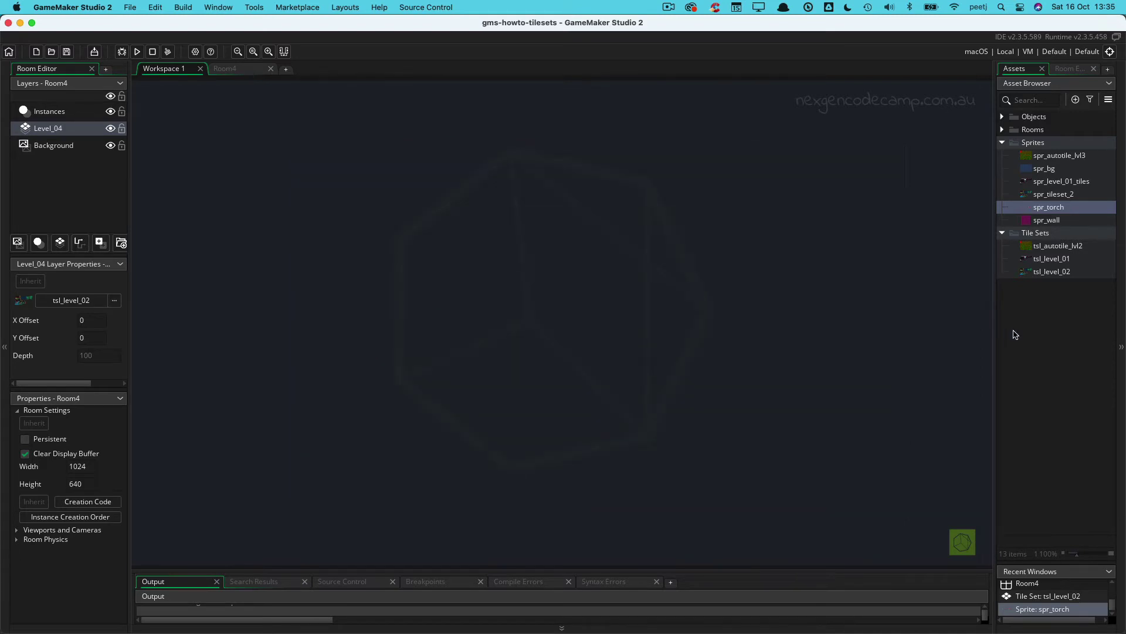
click(1042, 233)
right_click(1042, 236)
mouse_move(916, 239)
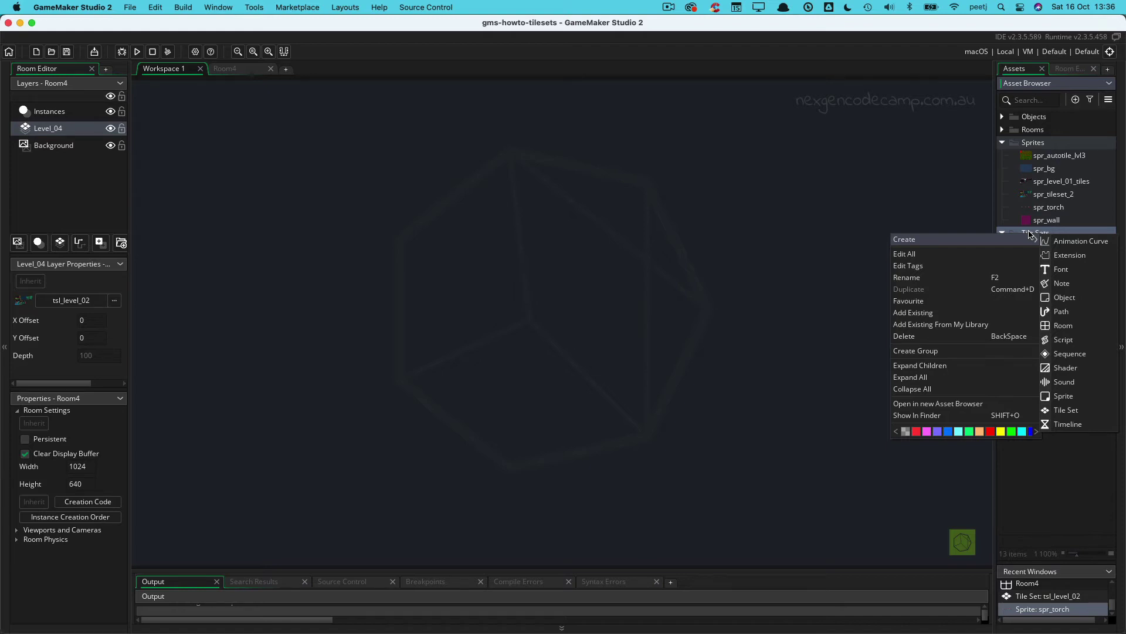
click(916, 206)
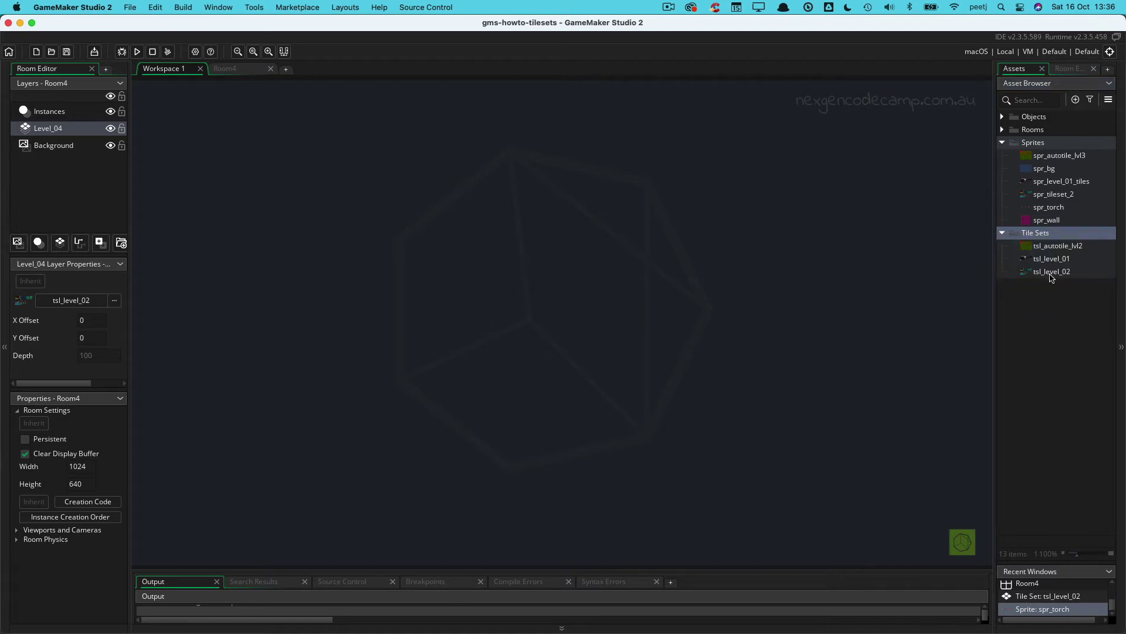
double_click(1052, 272)
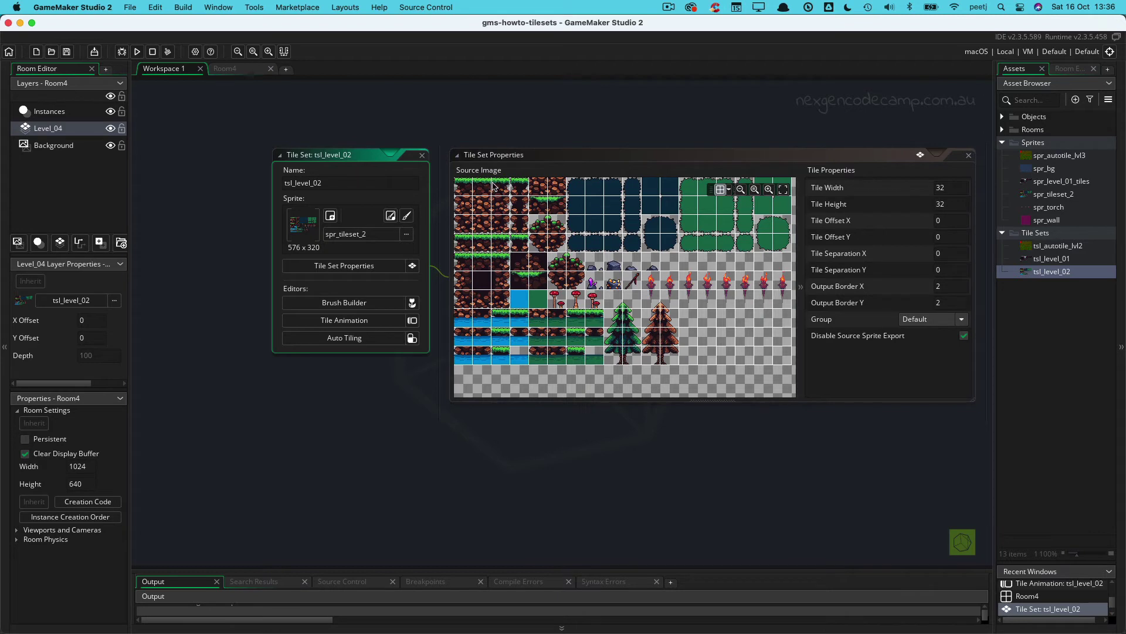
Close the tsl_level_02 editor and create the new tile set tsl_animated
click(423, 156)
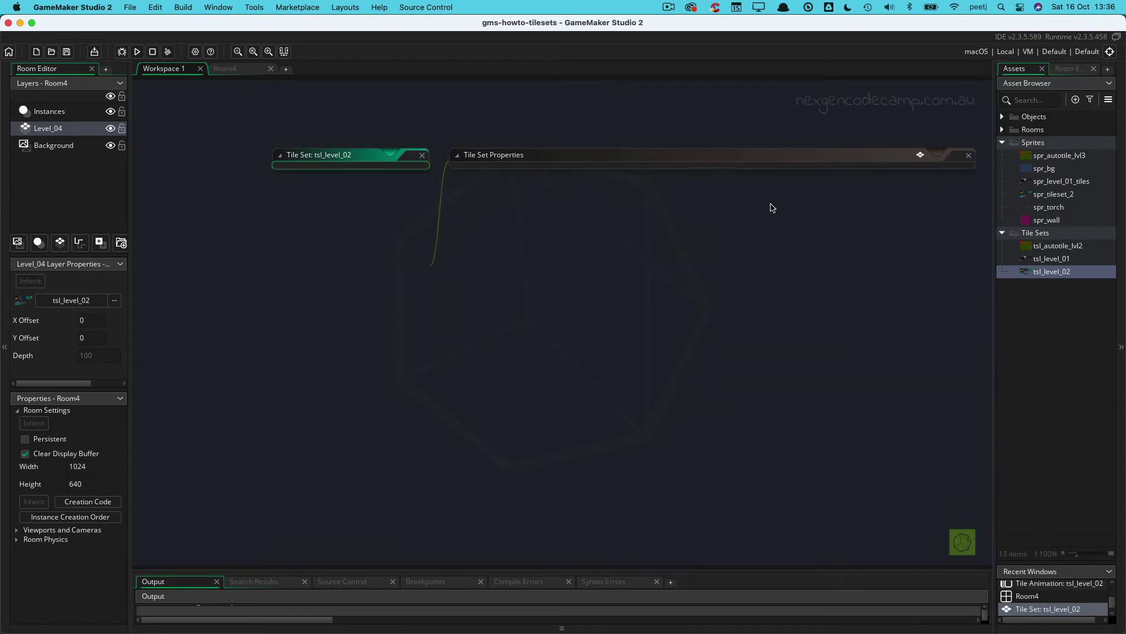
right_click(1040, 235)
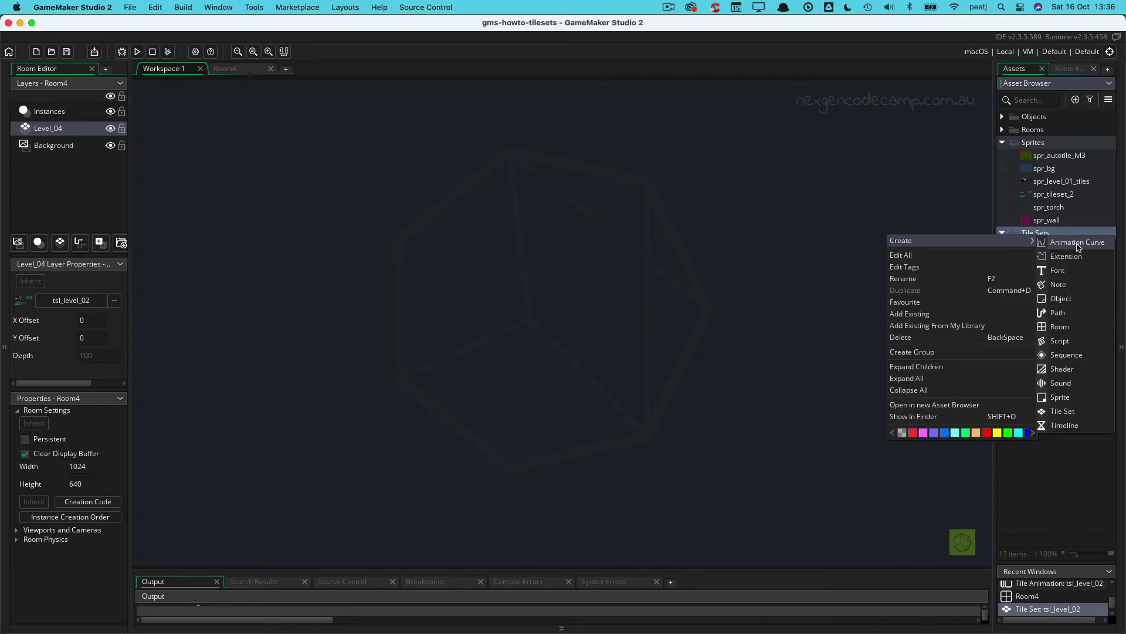
mouse_move(959, 240)
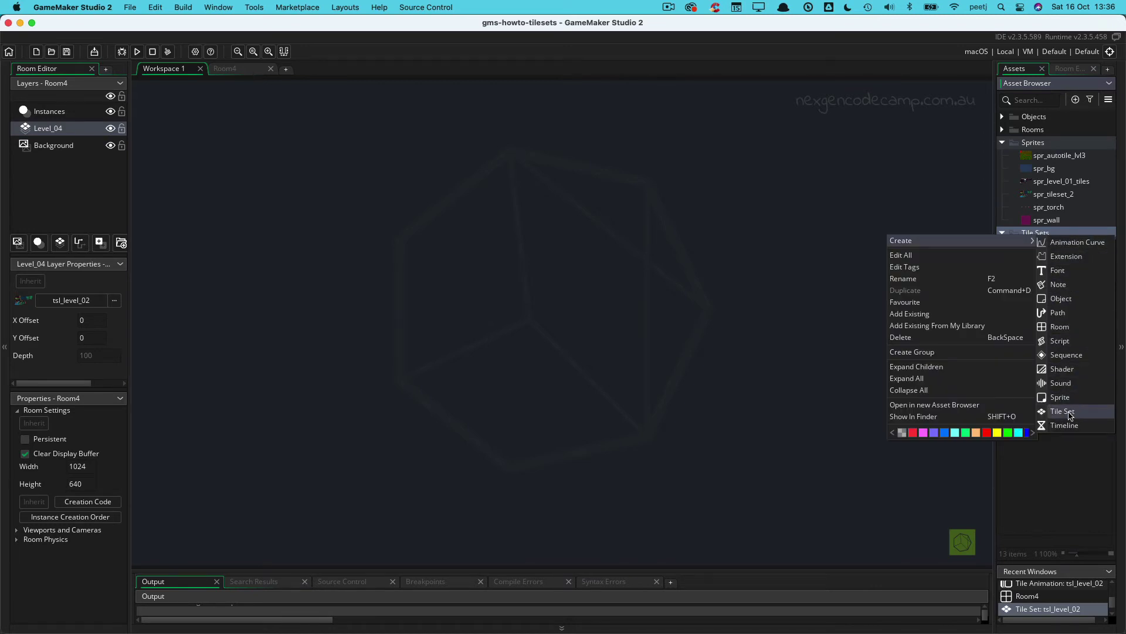
click(1070, 417)
text(tsl_animated)
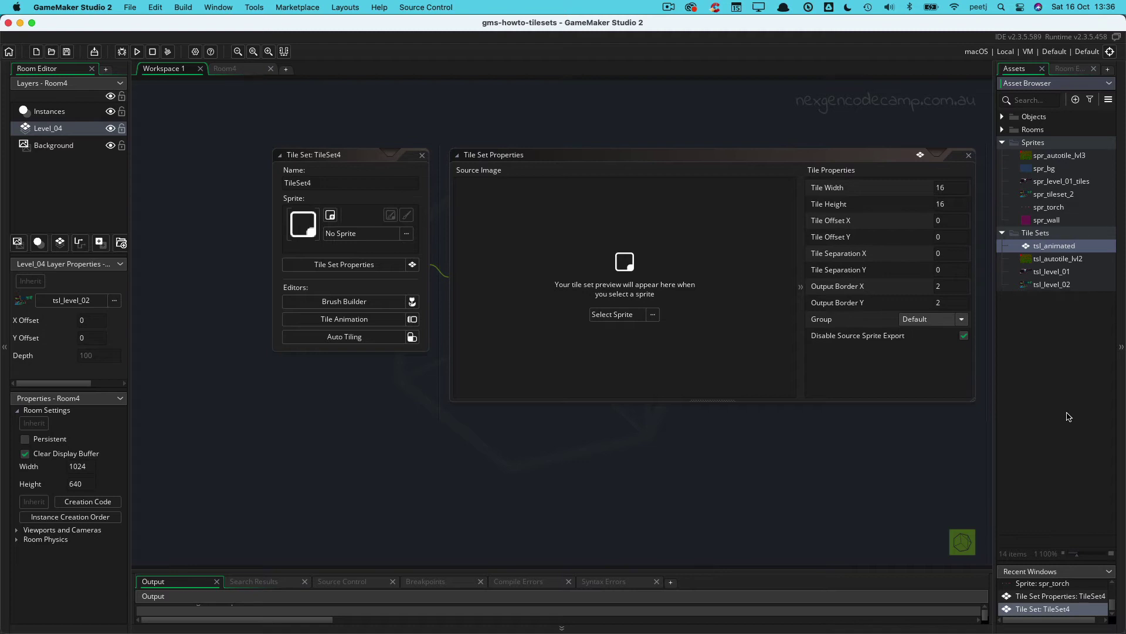
Assign spr_torch as the tile set's sprite with 32×32 tiles
click(653, 316)
click(631, 360)
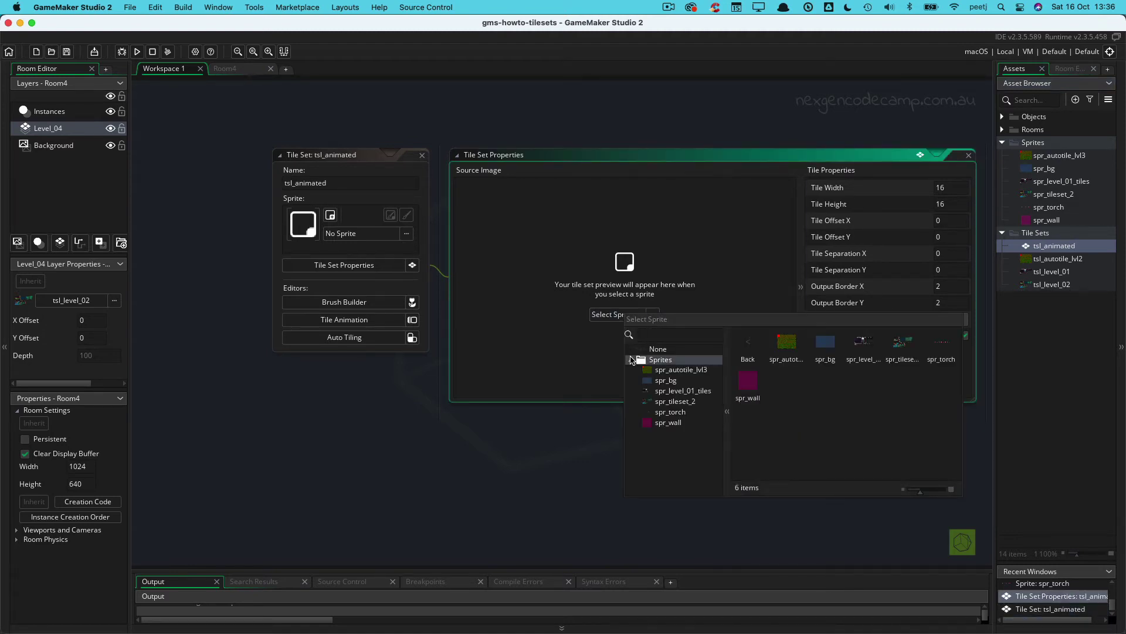
click(666, 412)
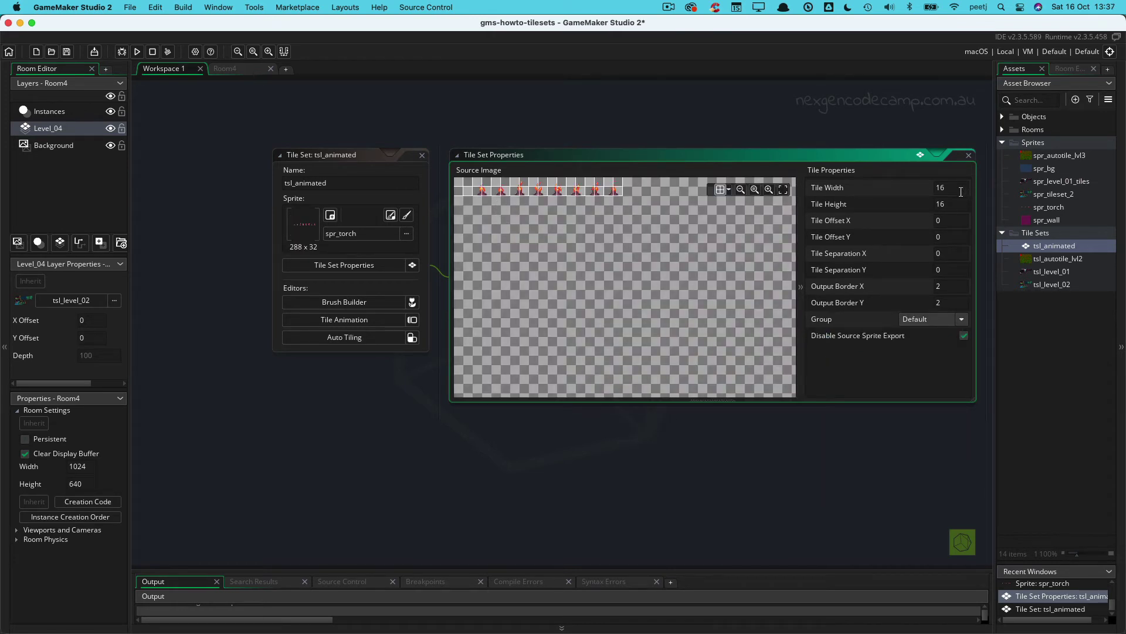
click(916, 187)
key(Tab)
text(32)
key(Tab)
Add a new tile animation and choose its number of frames
click(326, 323)
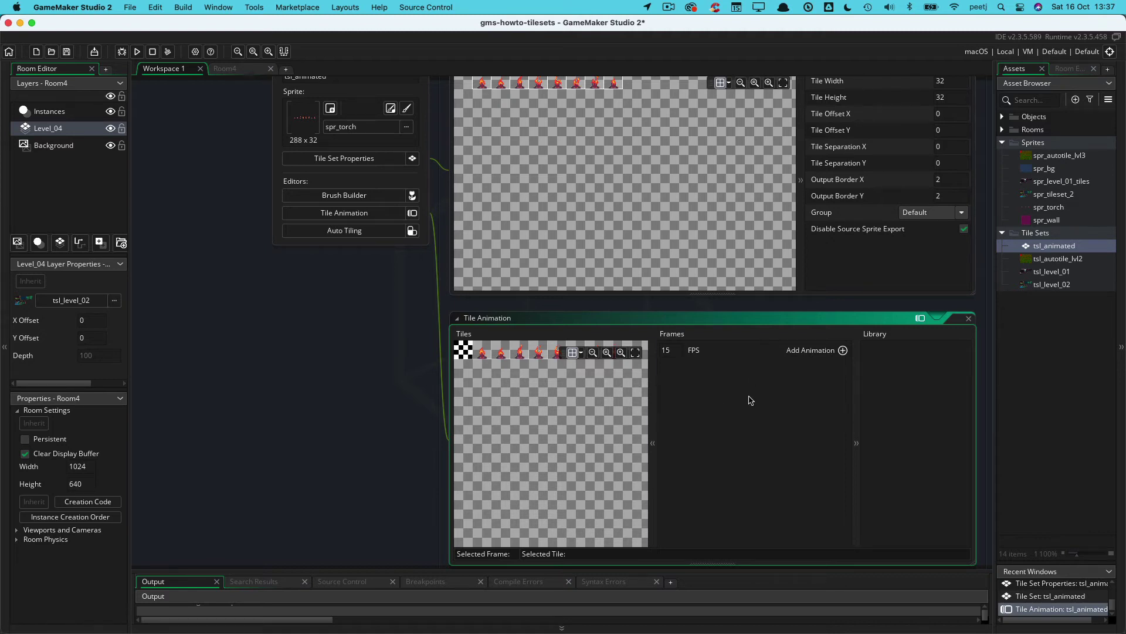
click(842, 350)
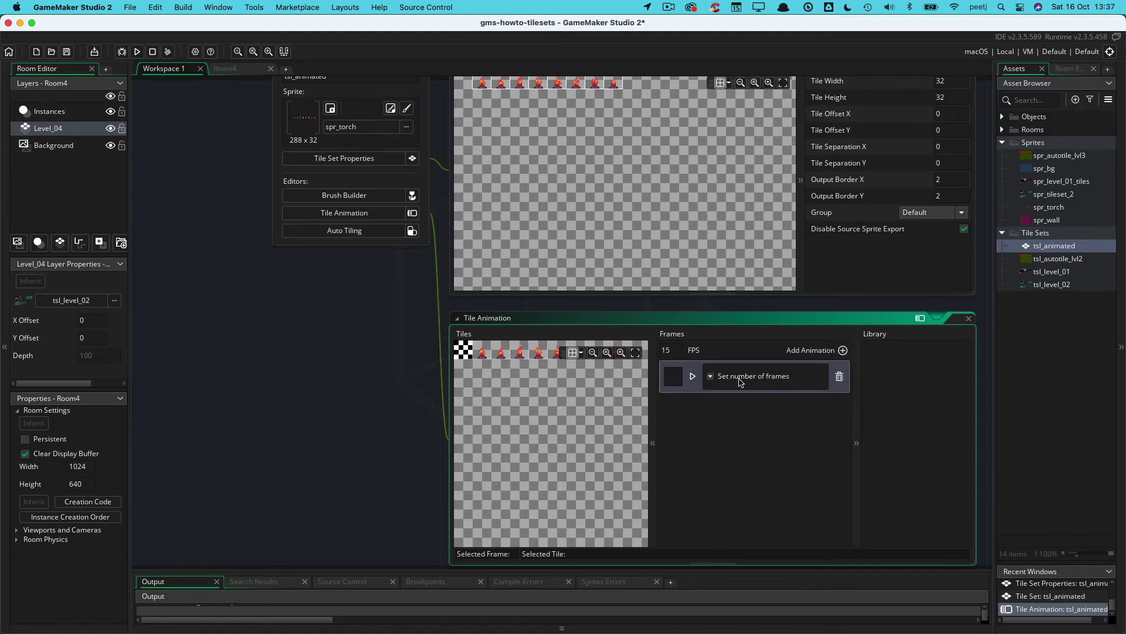
click(711, 377)
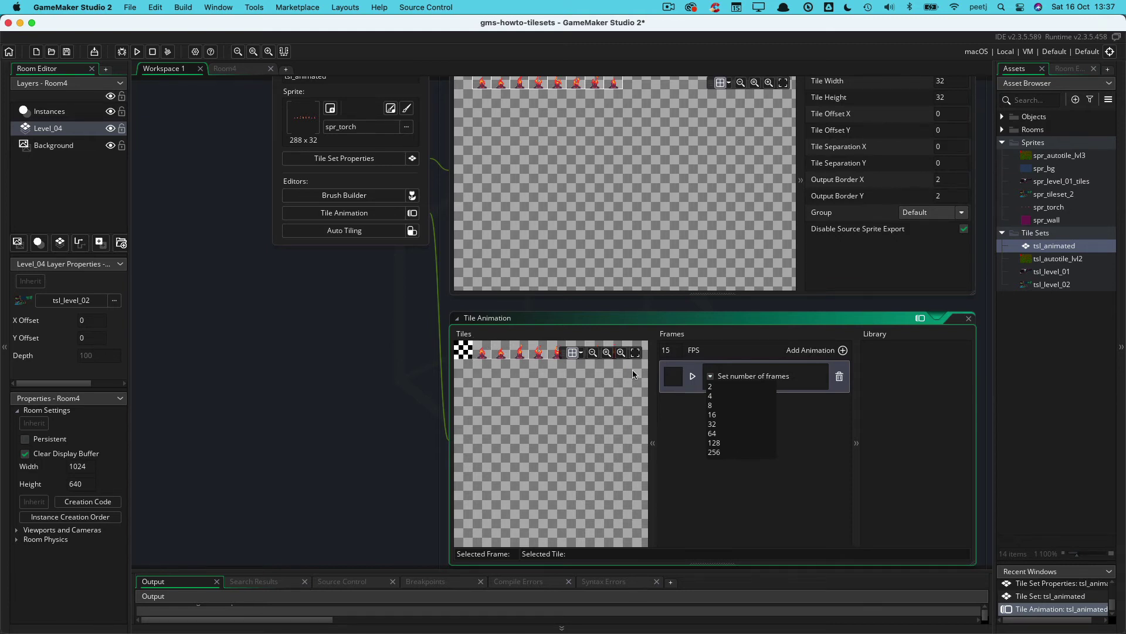
click(720, 404)
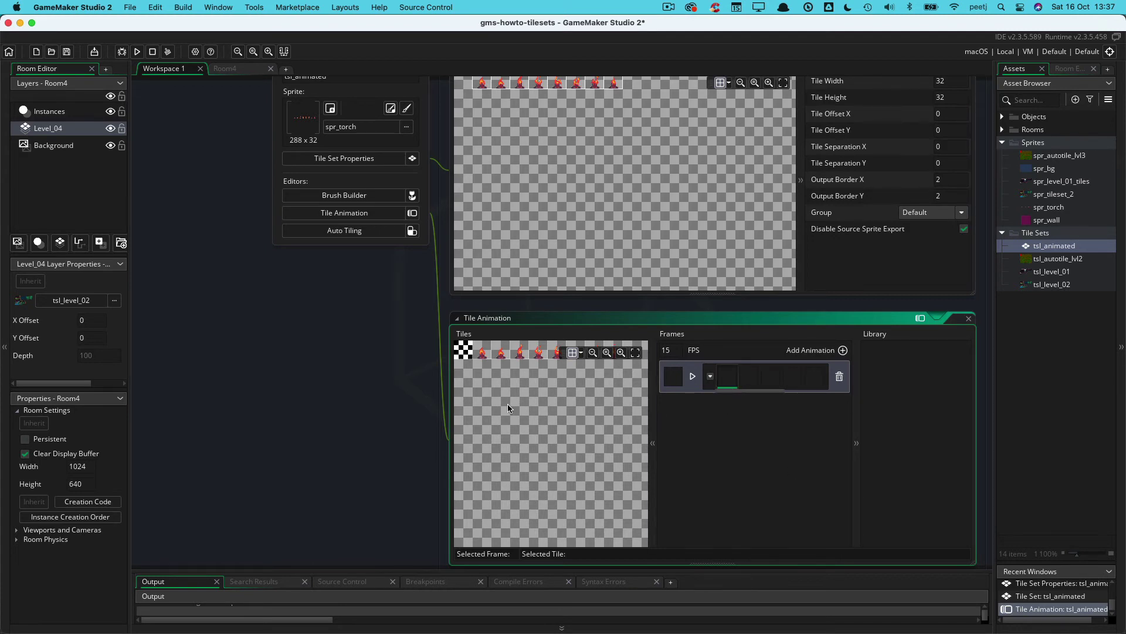
drag(450, 415, 301, 413)
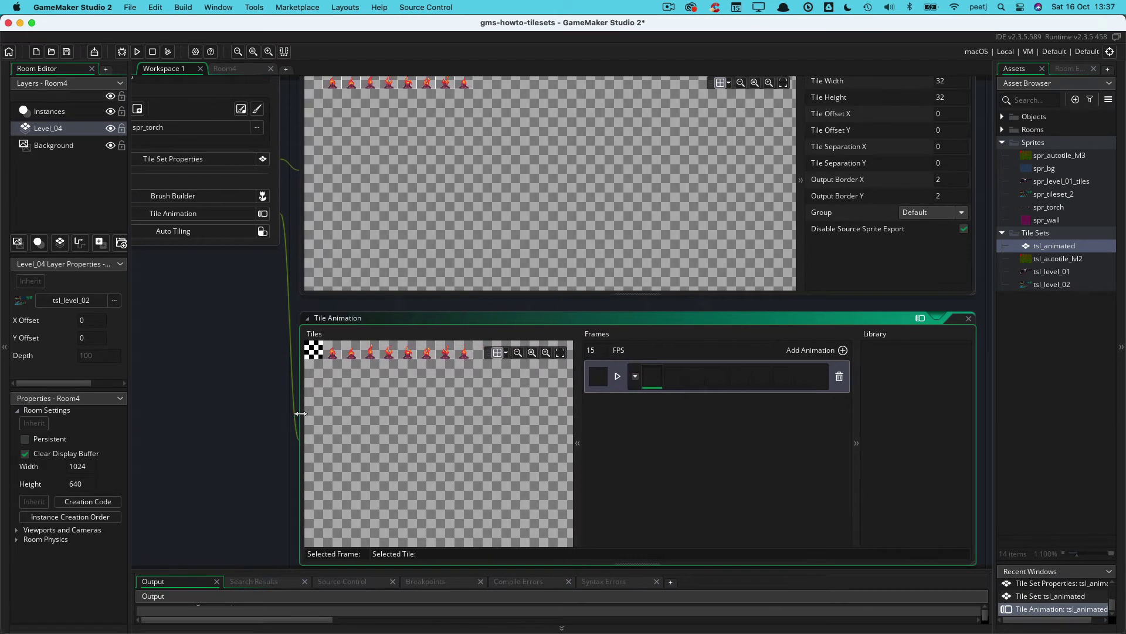
Fill the animation with the eight torch tiles and preview it playing
click(334, 353)
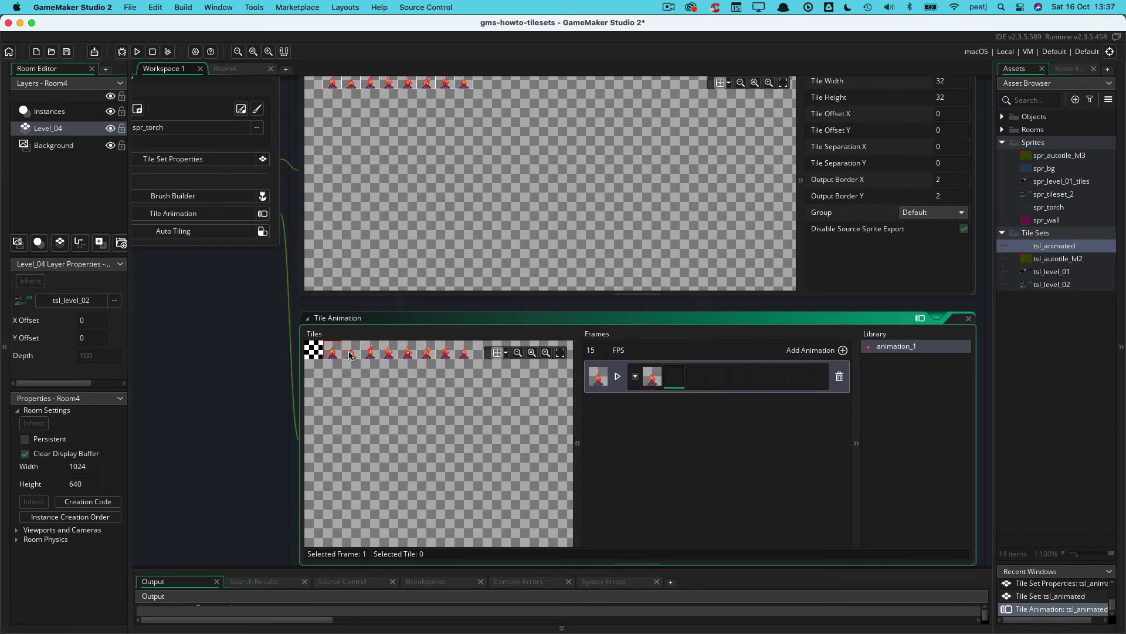
click(371, 353)
click(407, 353)
click(445, 353)
click(465, 353)
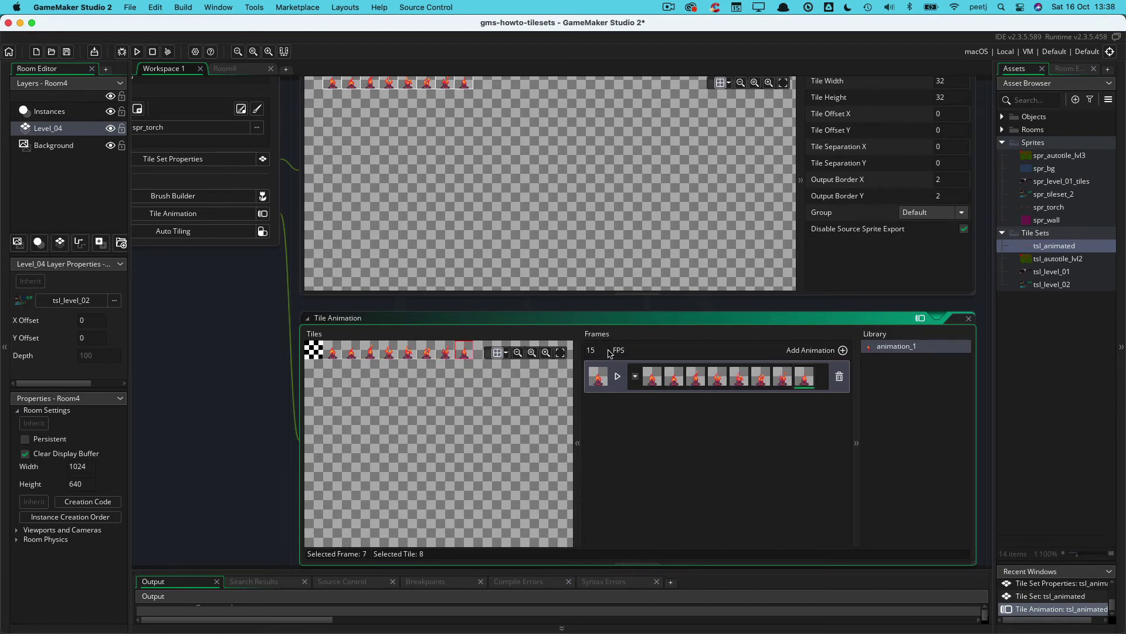
click(617, 376)
click(620, 379)
Rename animation_1 to torch and close the Tile Animation editor
right_click(911, 347)
click(933, 365)
key(BackSpace)
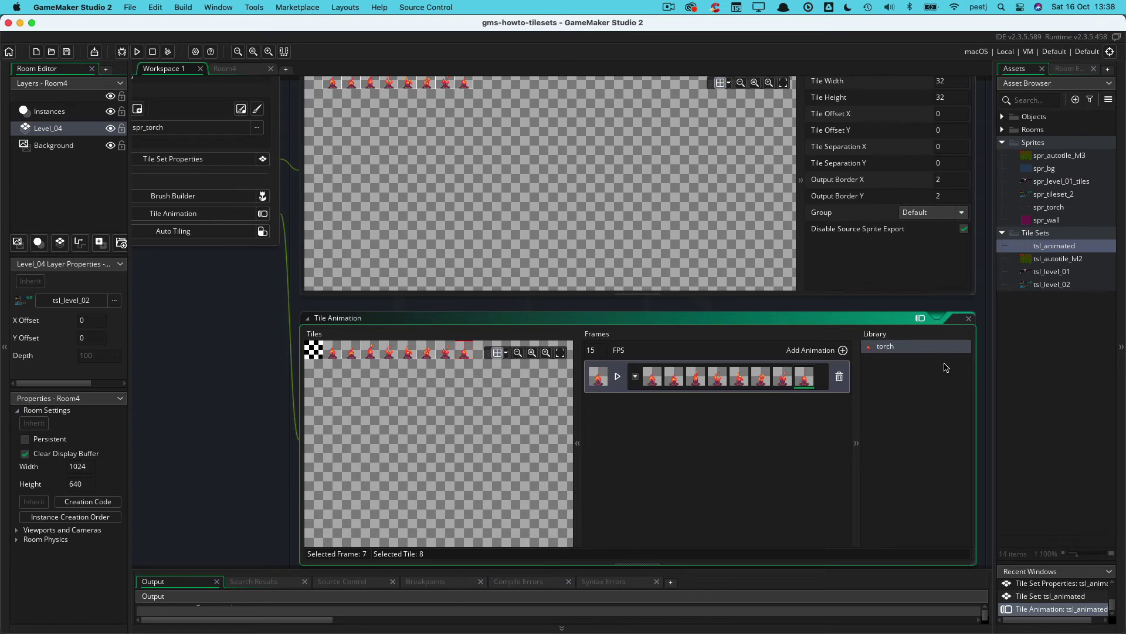
click(969, 318)
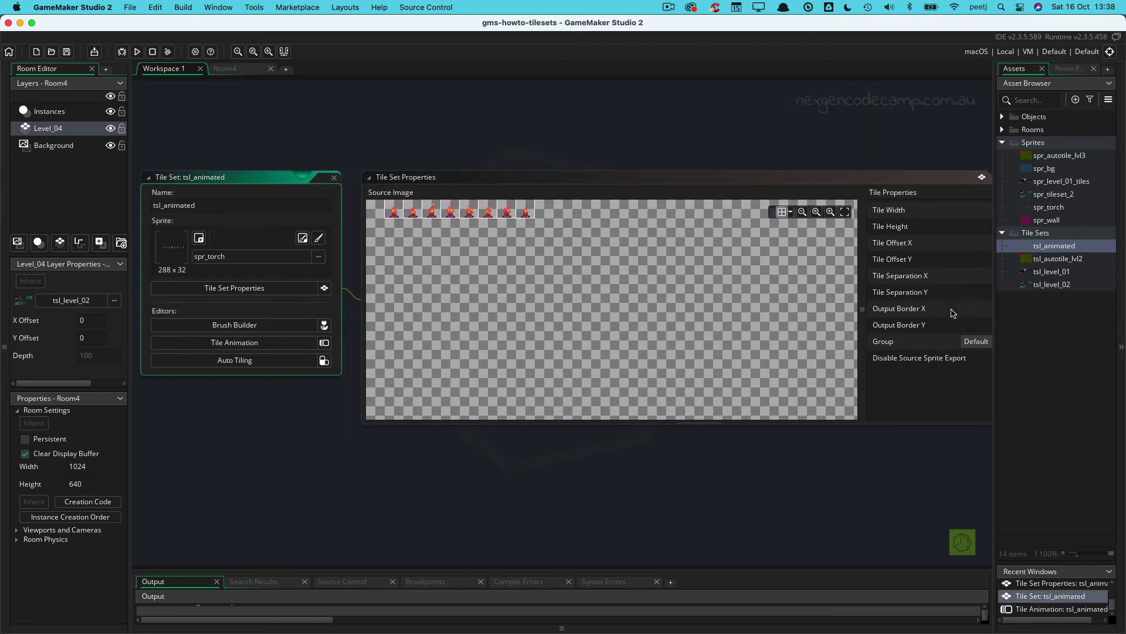
In Room4, add a new tile layer named Level_04_Animated
click(334, 178)
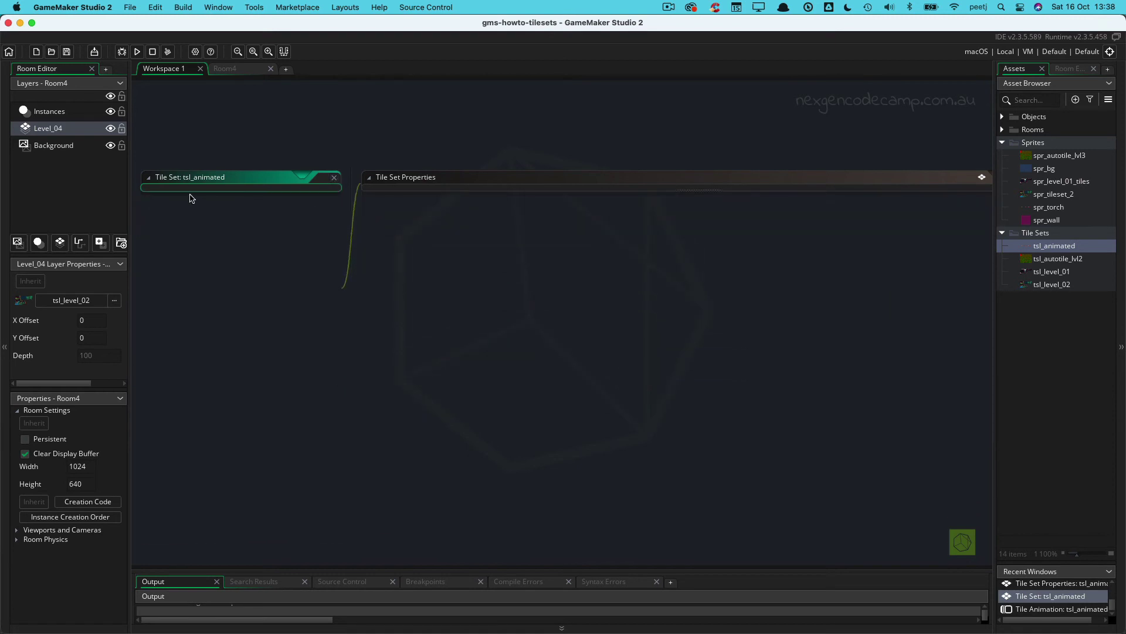
click(44, 133)
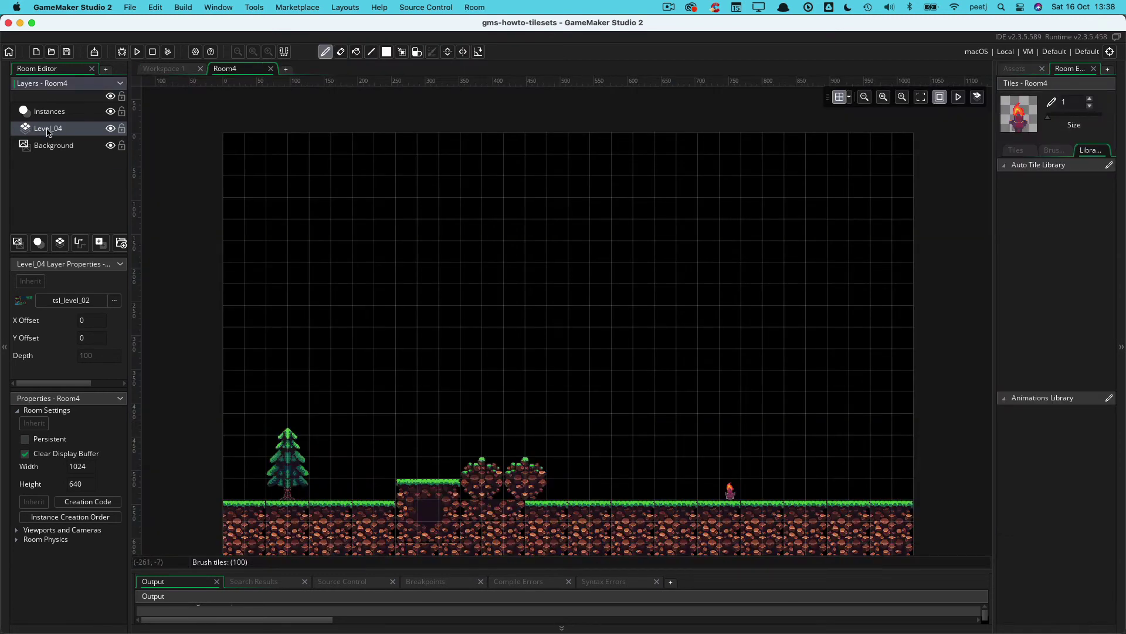
click(61, 243)
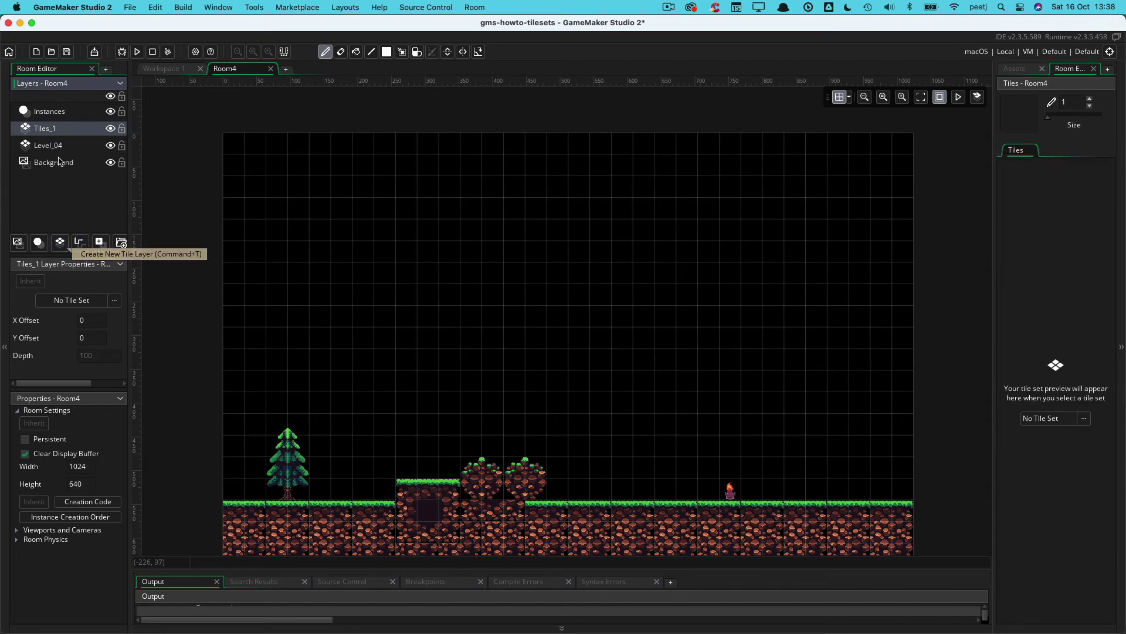
double_click(52, 130)
text(Level_04_Anima)
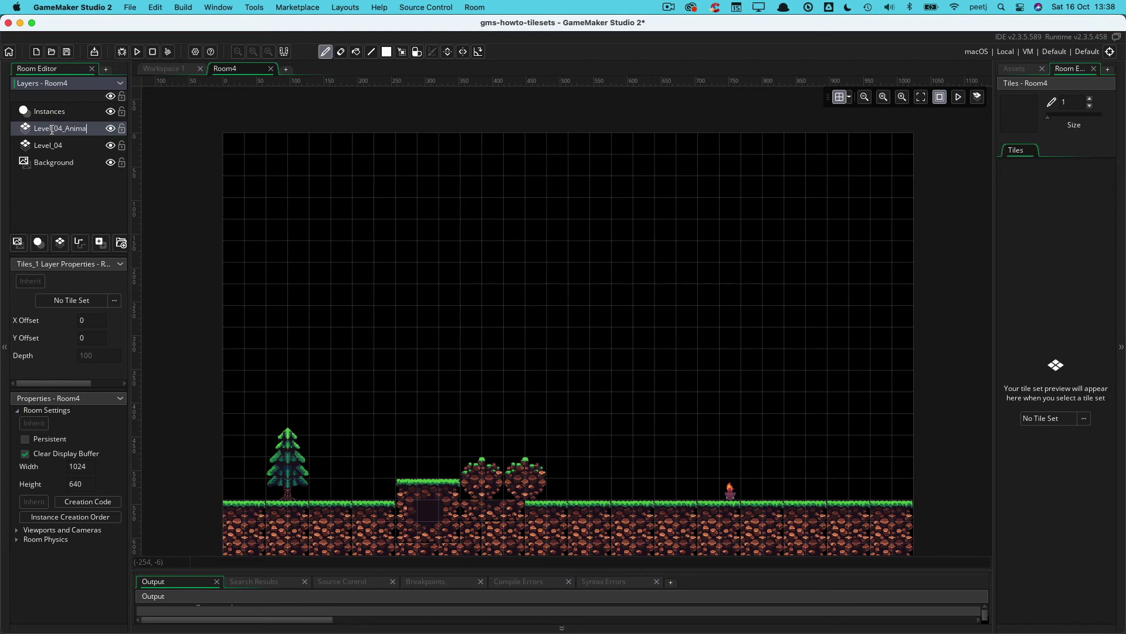
text(ted)
key(Return)
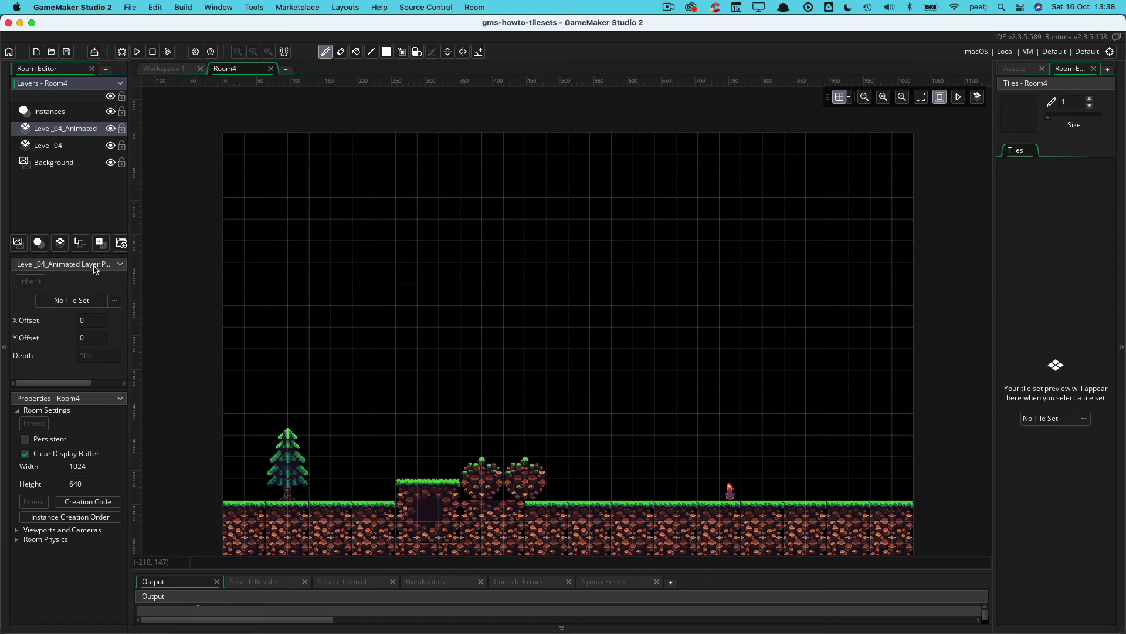
Assign the tsl_animated tile set to the Level_04_Animated layer
click(72, 300)
click(97, 349)
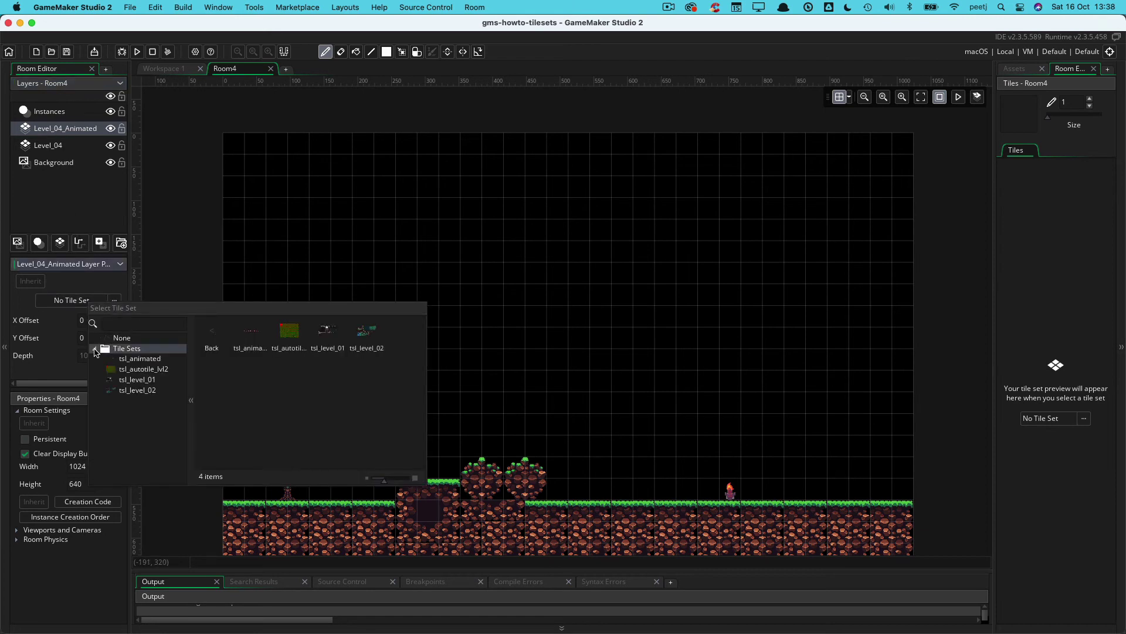
double_click(128, 359)
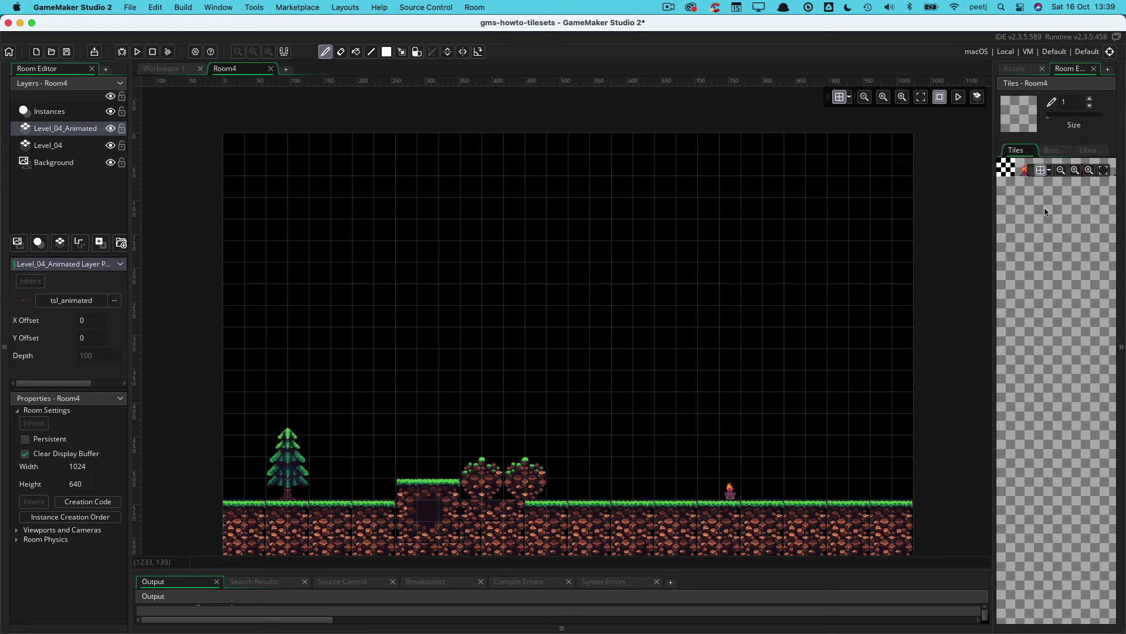
Fit the torch tiles in the palette, then erase on the Level_04 layer
click(1104, 169)
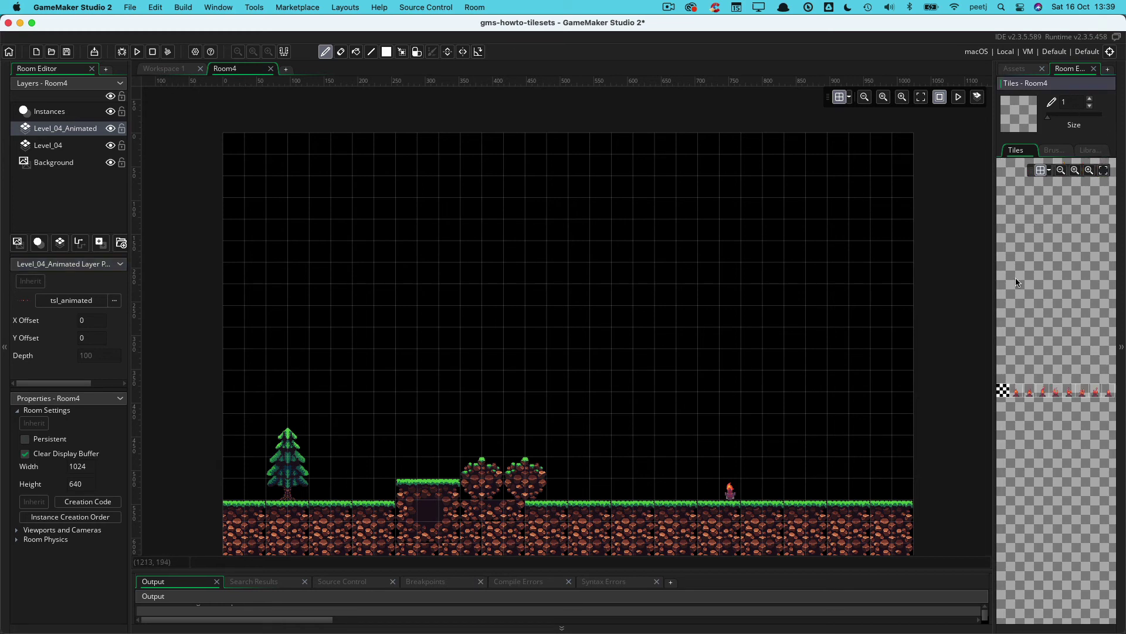
drag(995, 290, 955, 290)
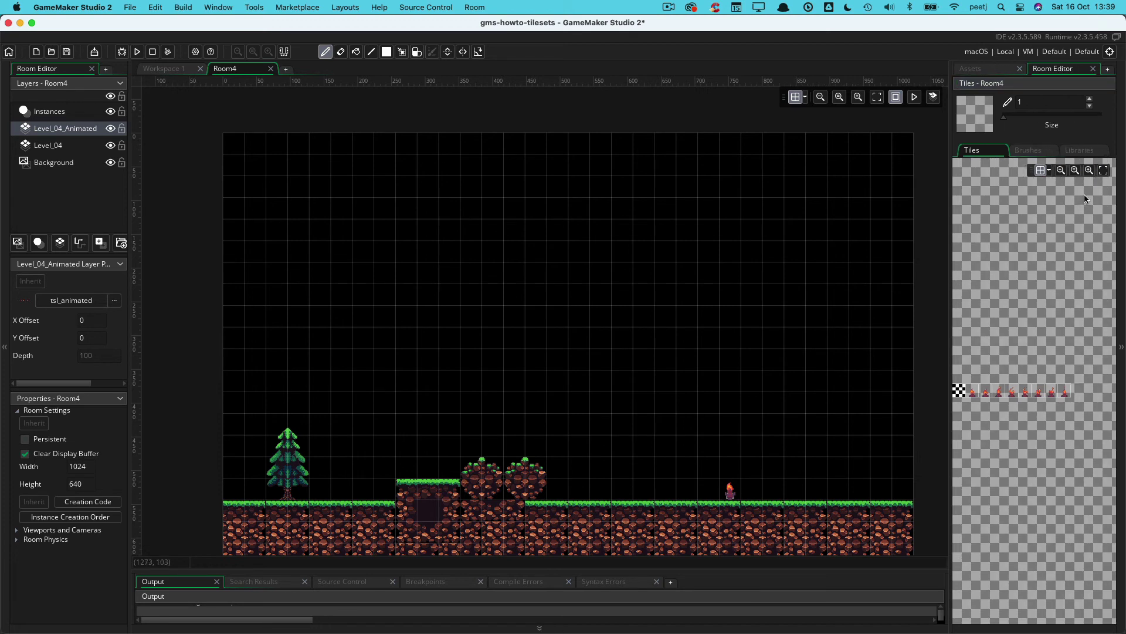
click(1089, 170)
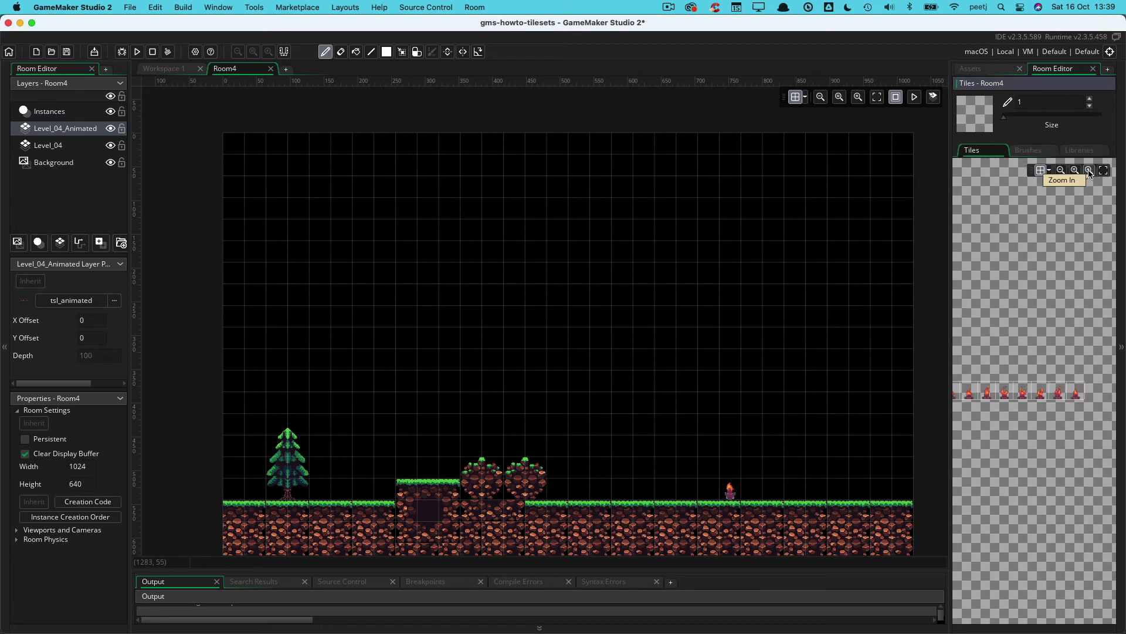
click(1103, 171)
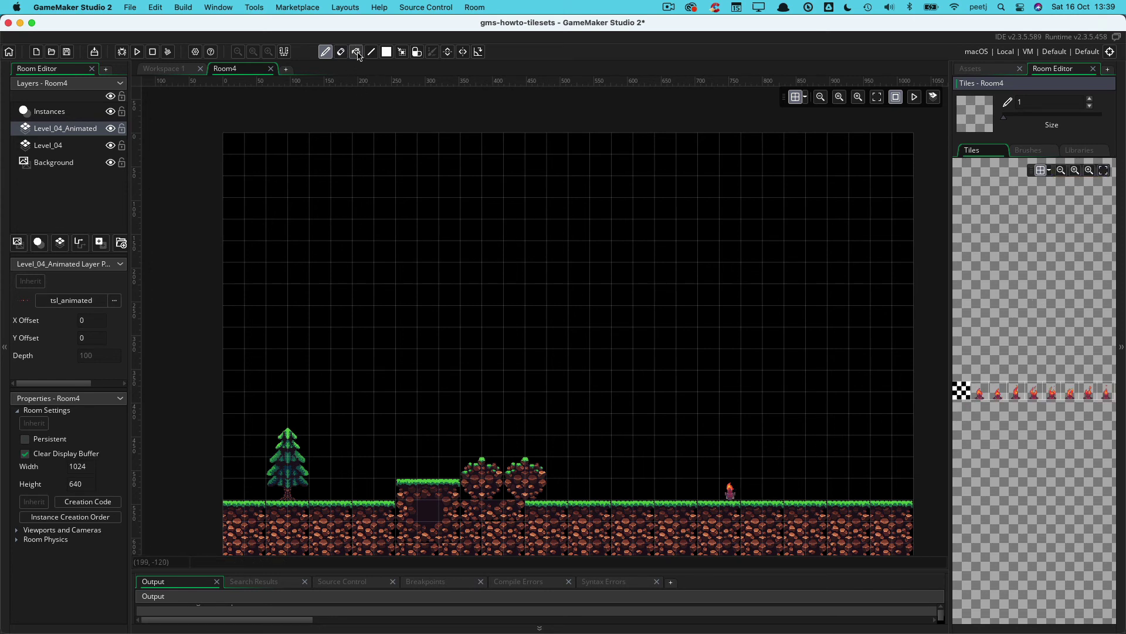
click(340, 53)
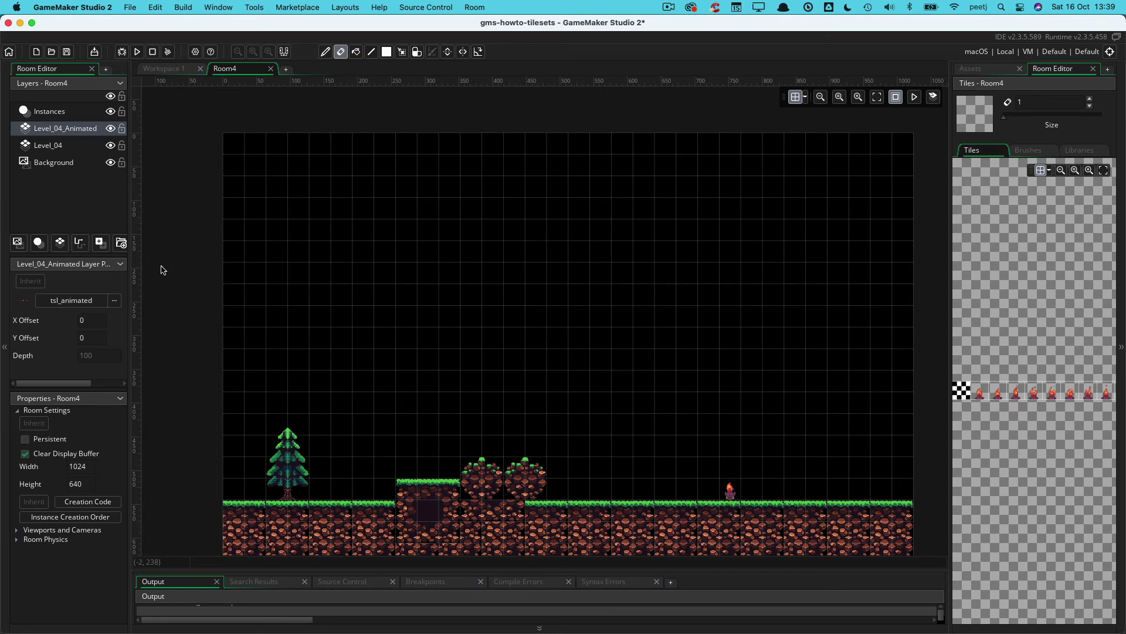
click(53, 144)
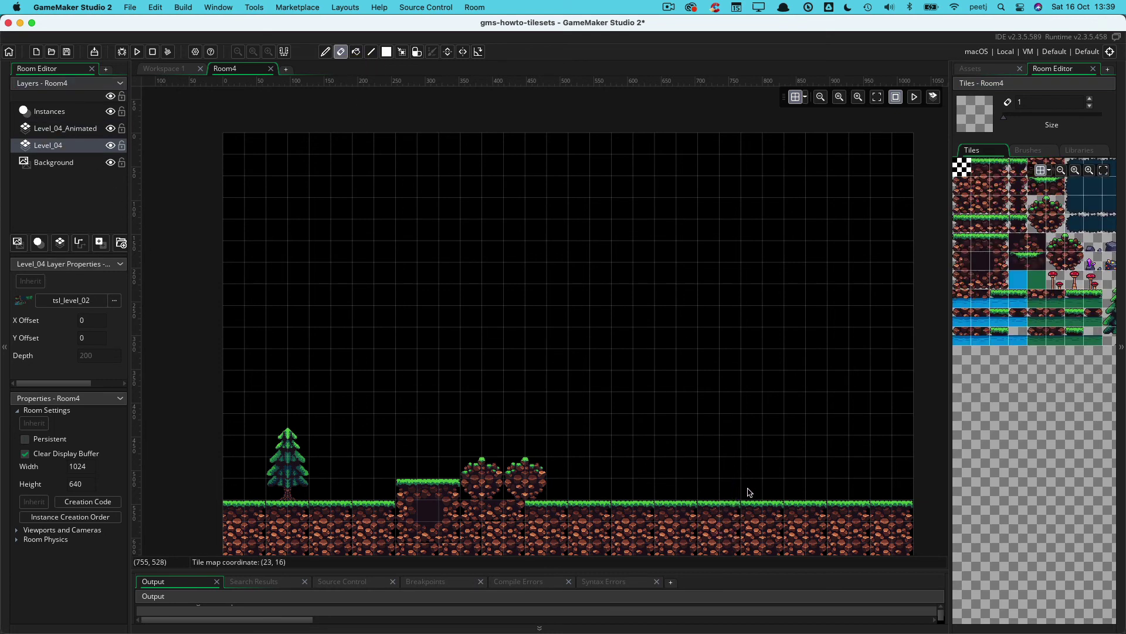
Select Level_04_Animated and browse the tile set's brushes and animation libraries
click(91, 130)
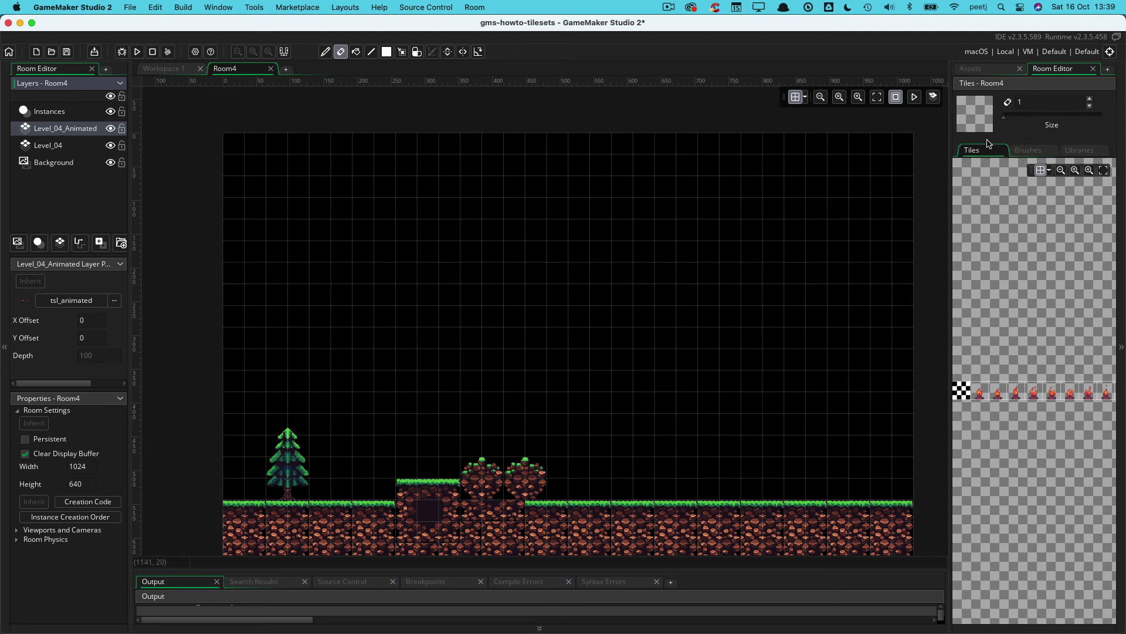
click(1038, 152)
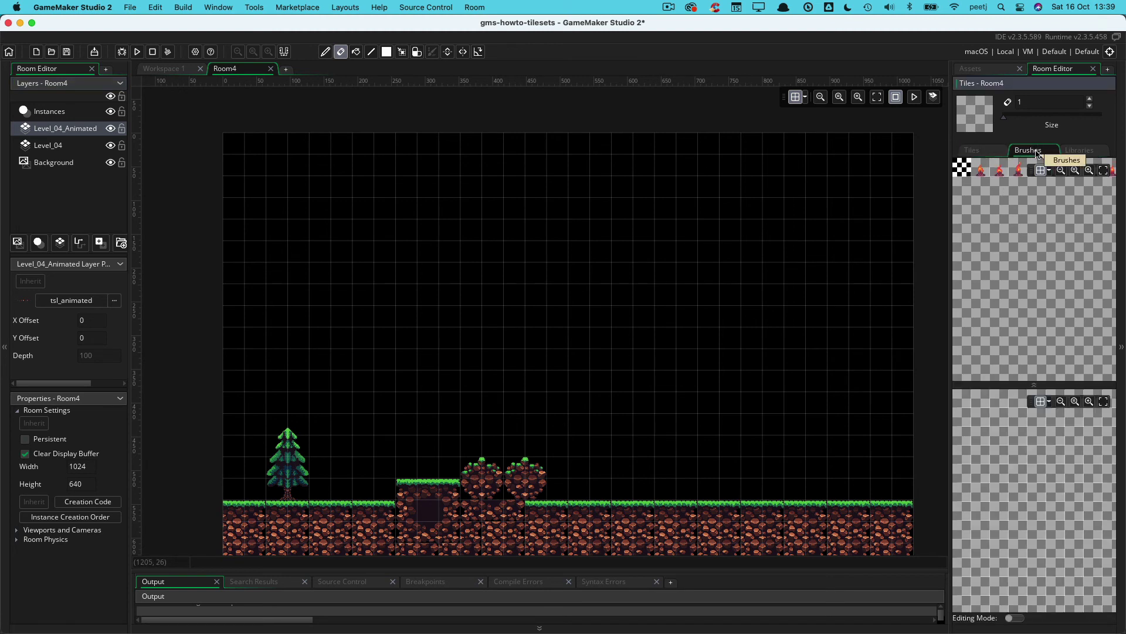
click(1078, 152)
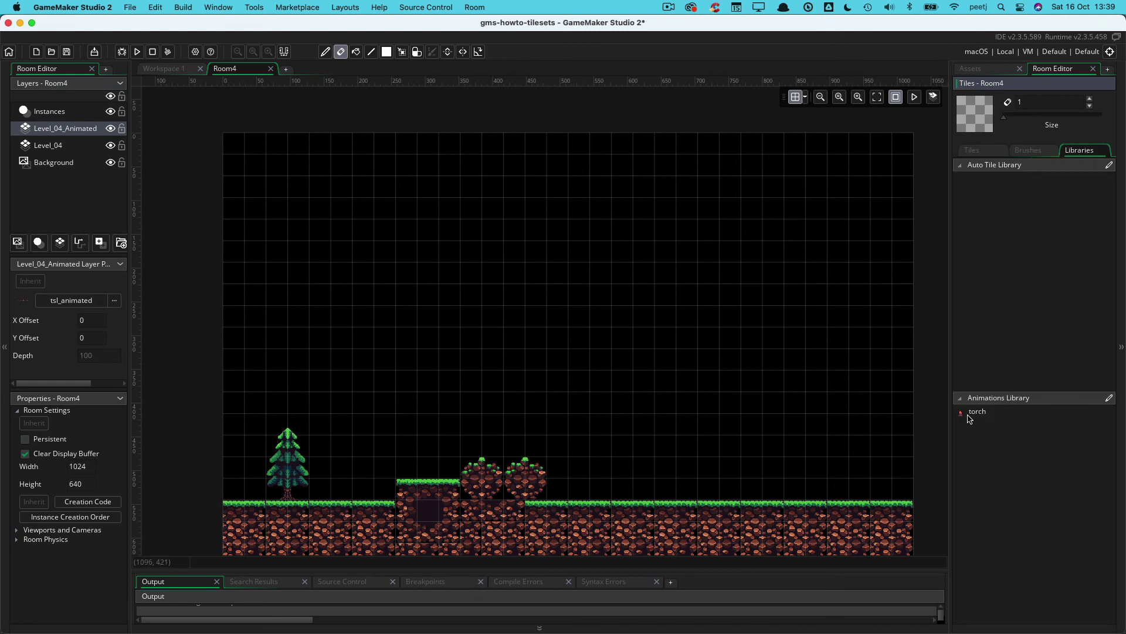
click(975, 151)
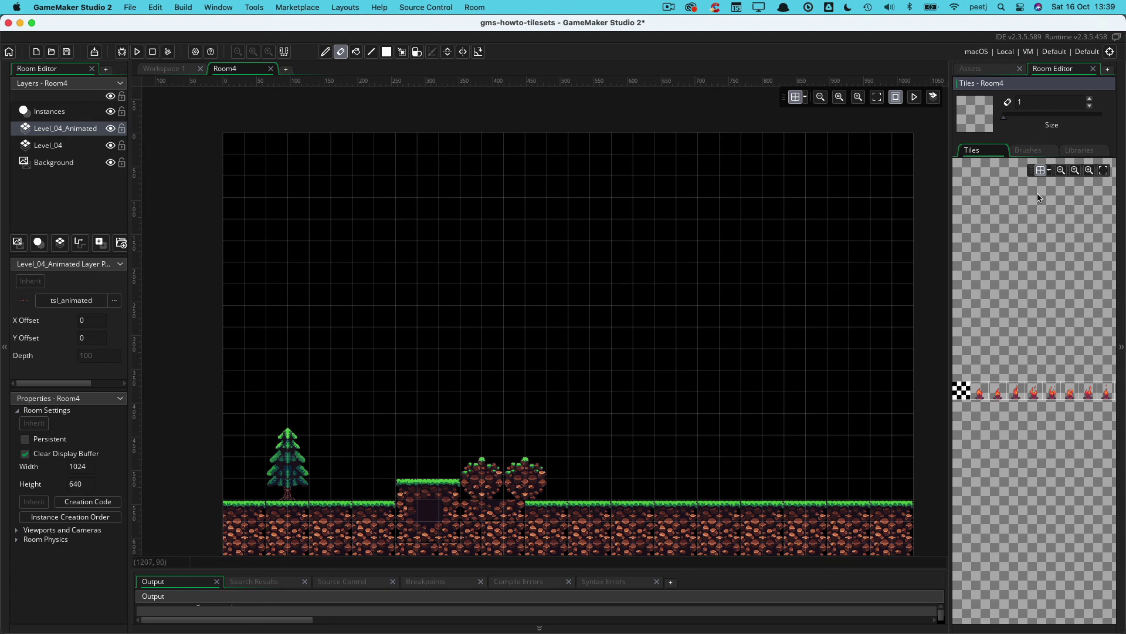
click(1079, 151)
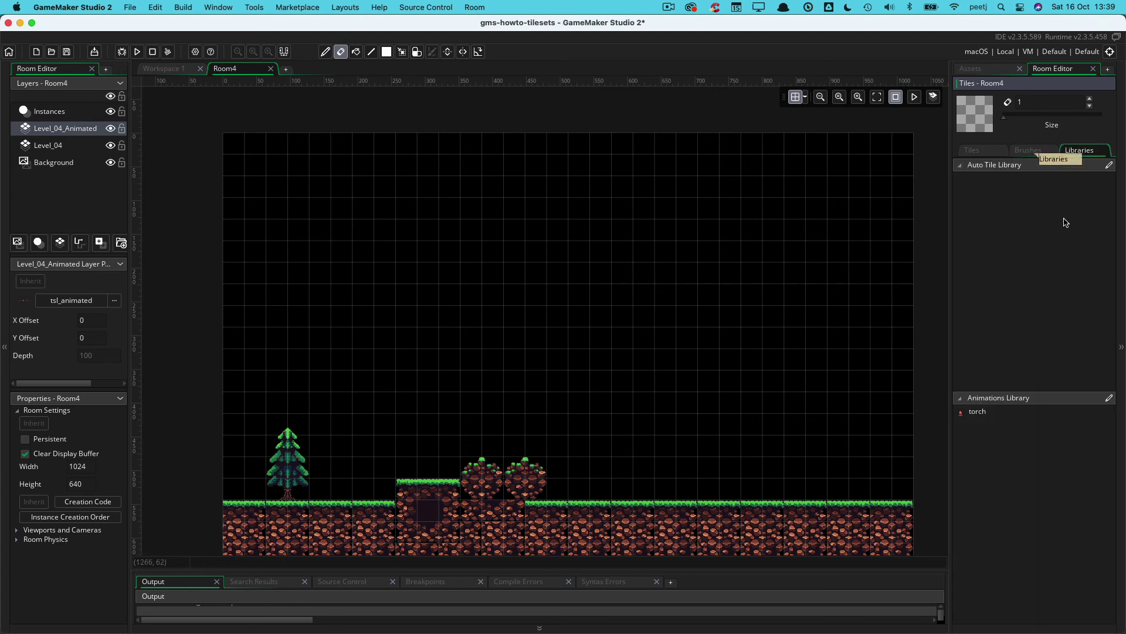
Paint the torch animation on the raised grass platform and save the project
click(990, 413)
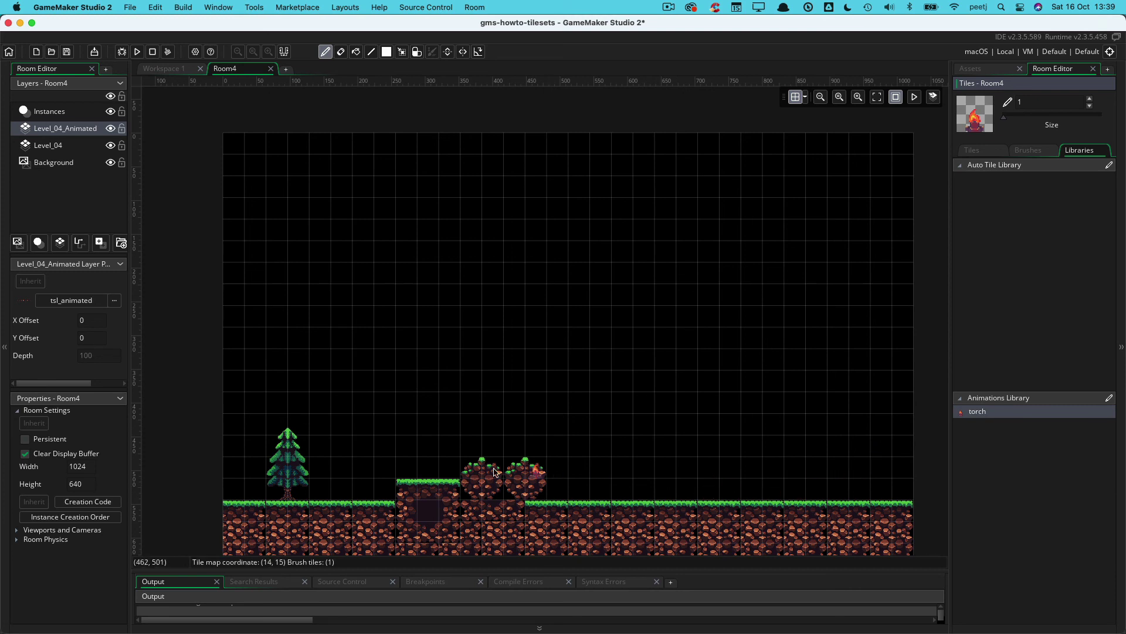
click(428, 474)
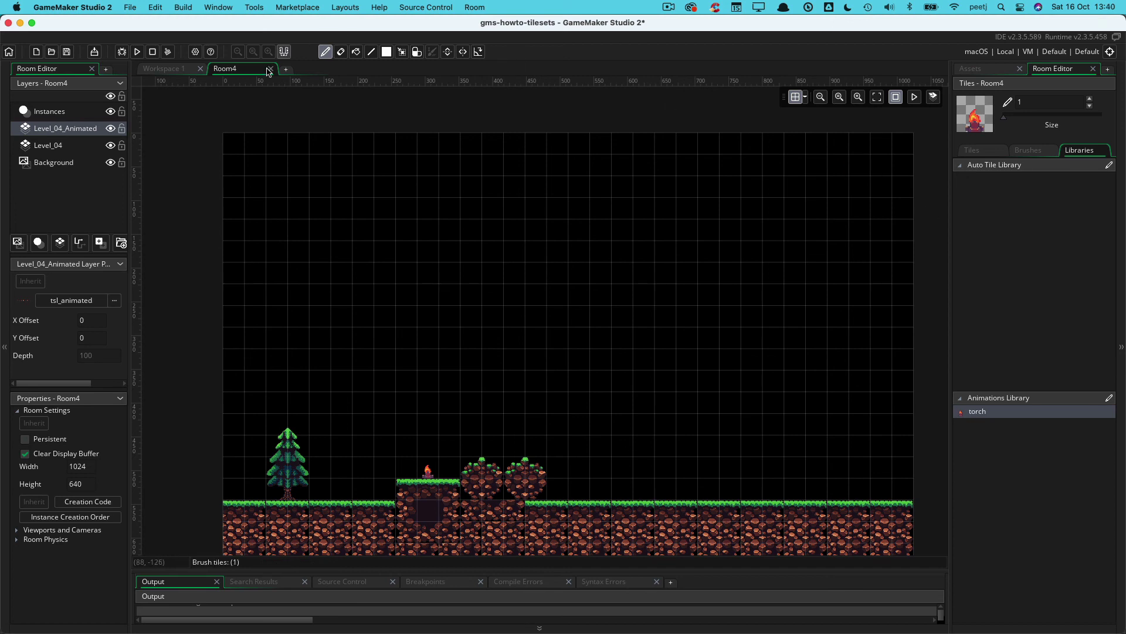
click(66, 51)
Build and run the game to see the torch on the platform
click(137, 52)
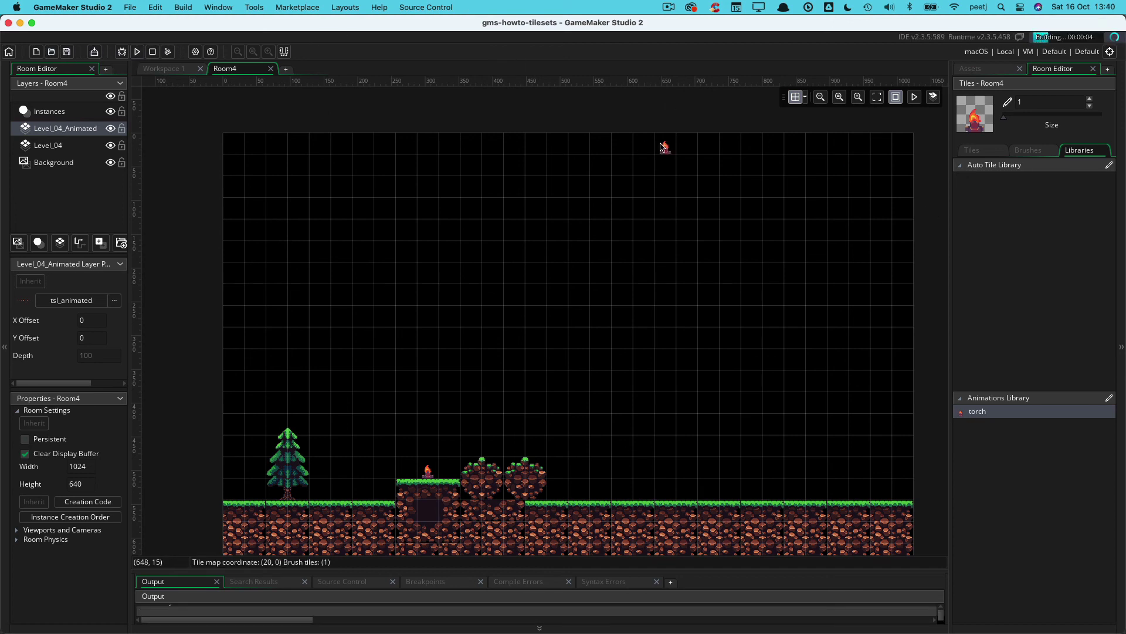